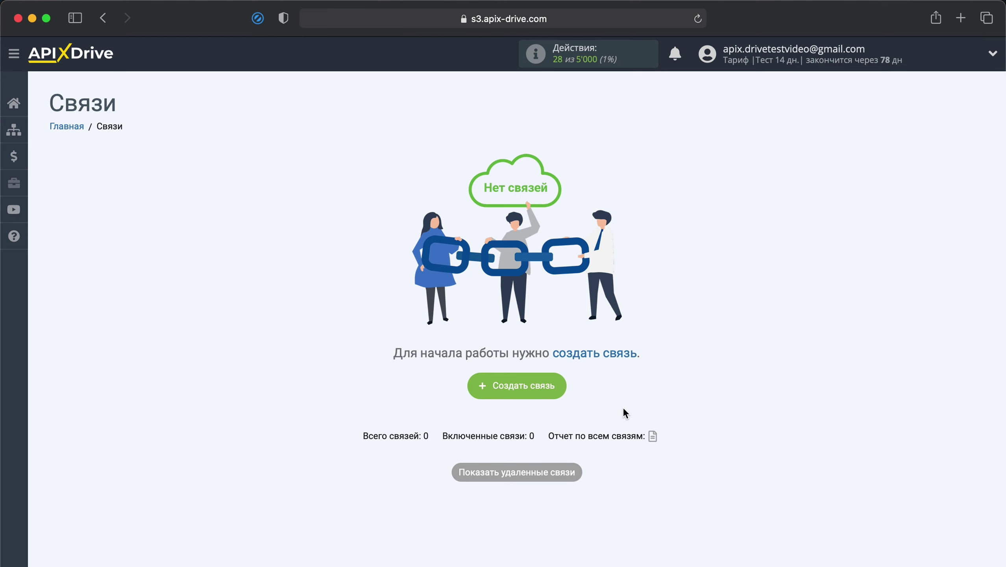
- Create a new connection with PlatformaLP as the source system
key(super+Tab)
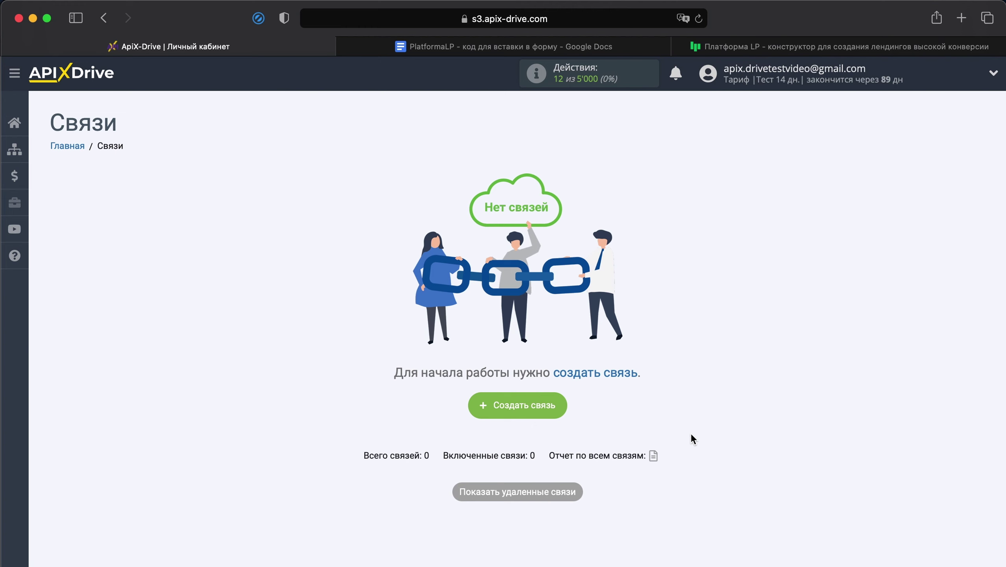
click(541, 401)
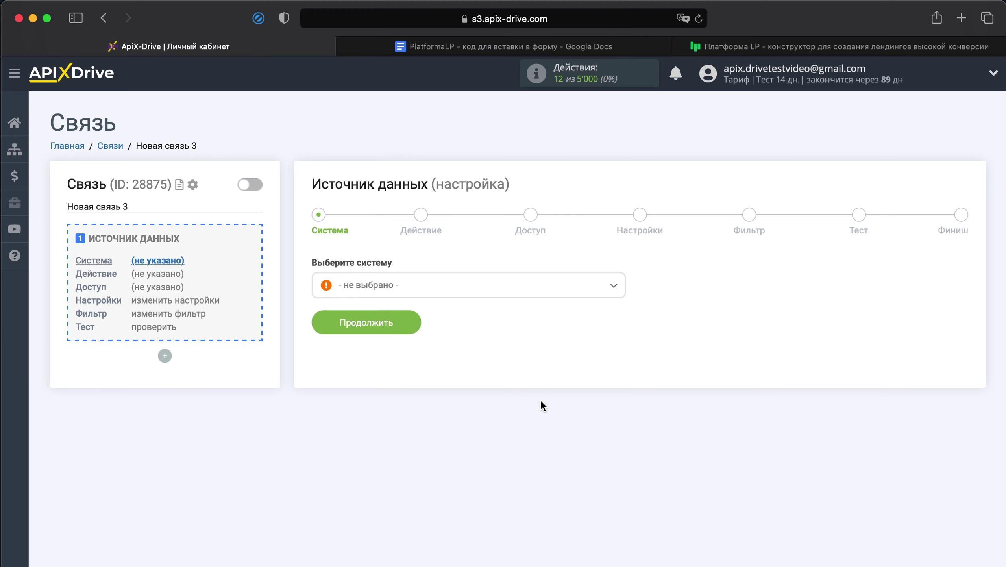
click(468, 280)
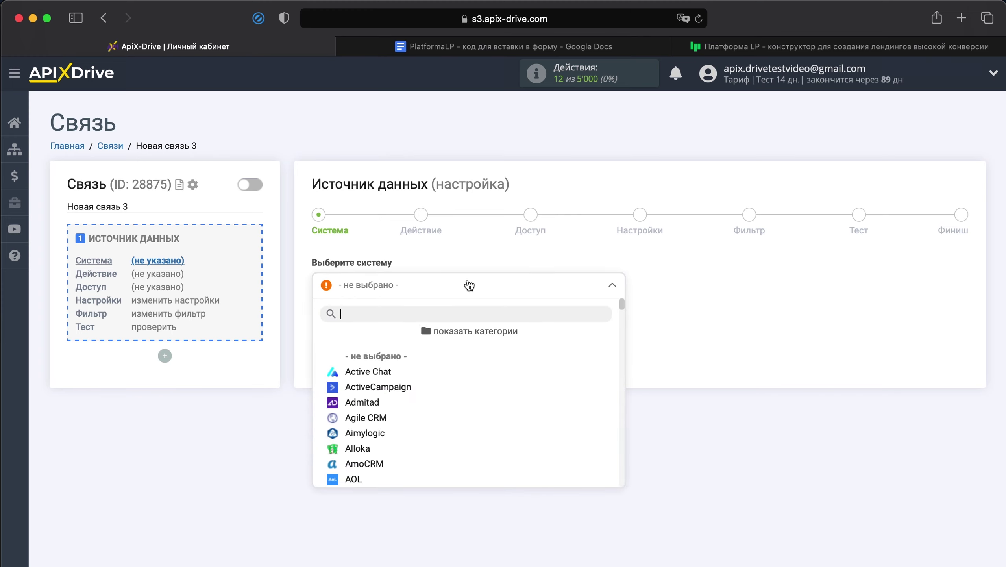
scroll(479, 385, down, 5)
scroll(480, 388, down, 20)
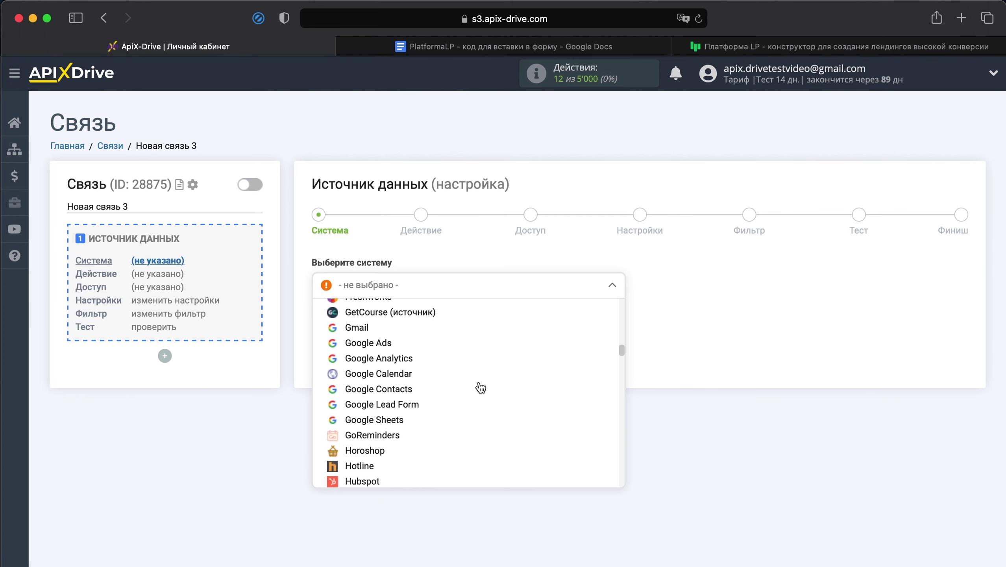
scroll(481, 387, down, 5)
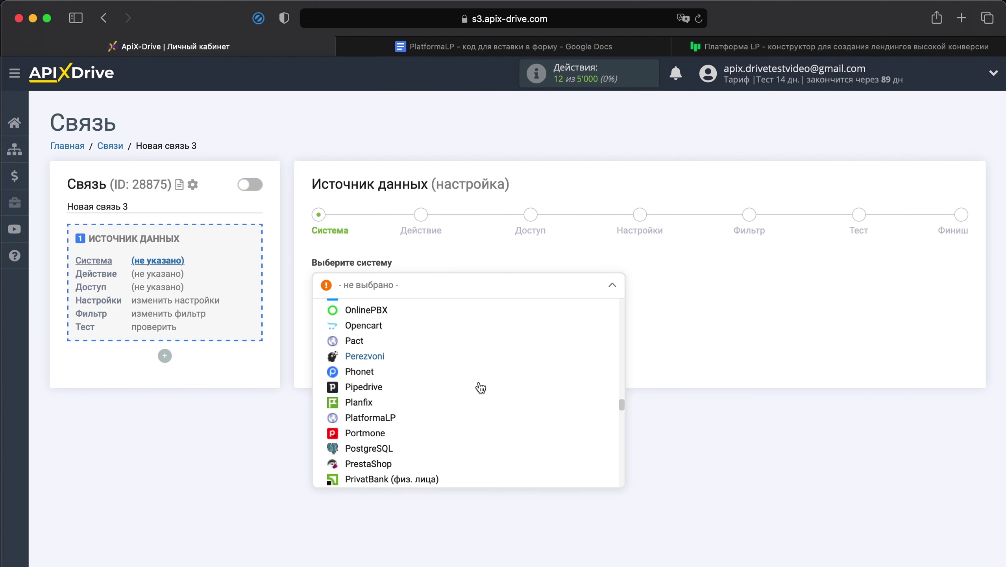
click(382, 380)
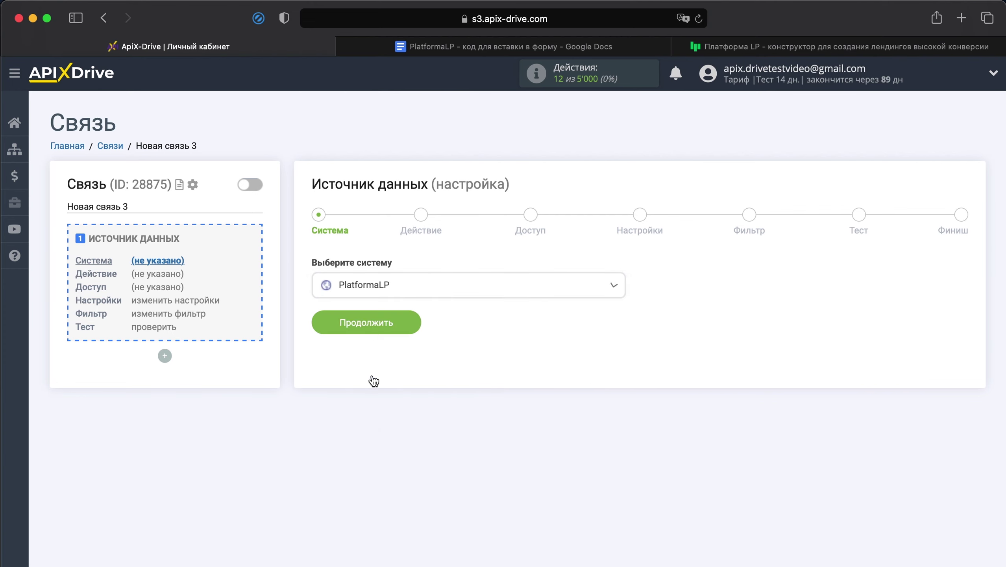
click(363, 319)
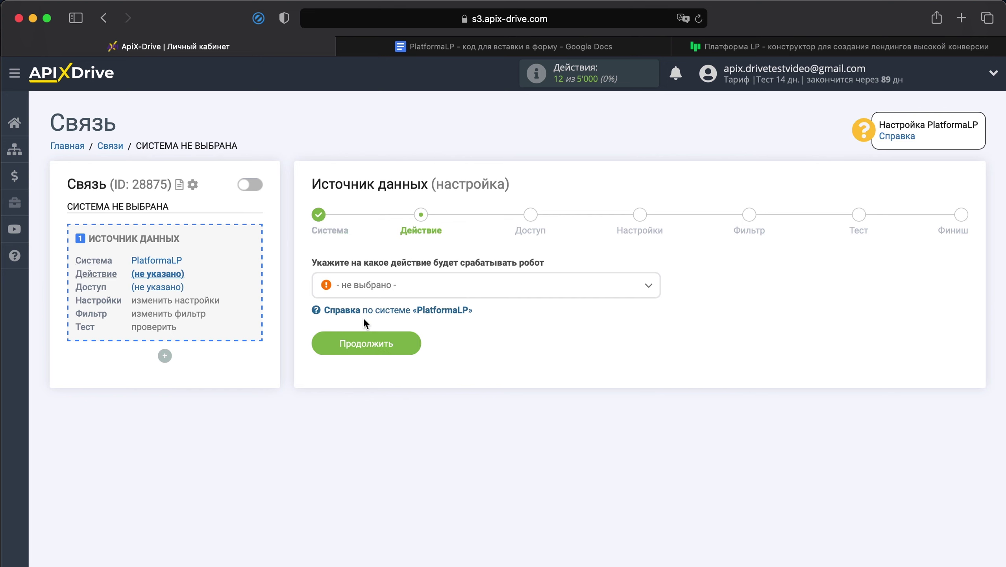
- Choose Получить данные as the source action and continue to account access
click(395, 284)
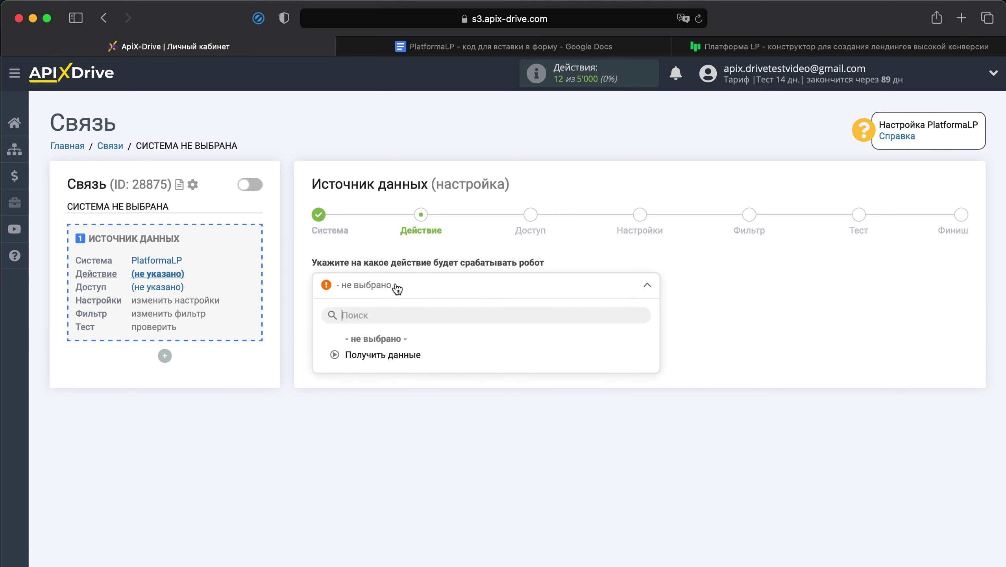
click(399, 354)
click(393, 349)
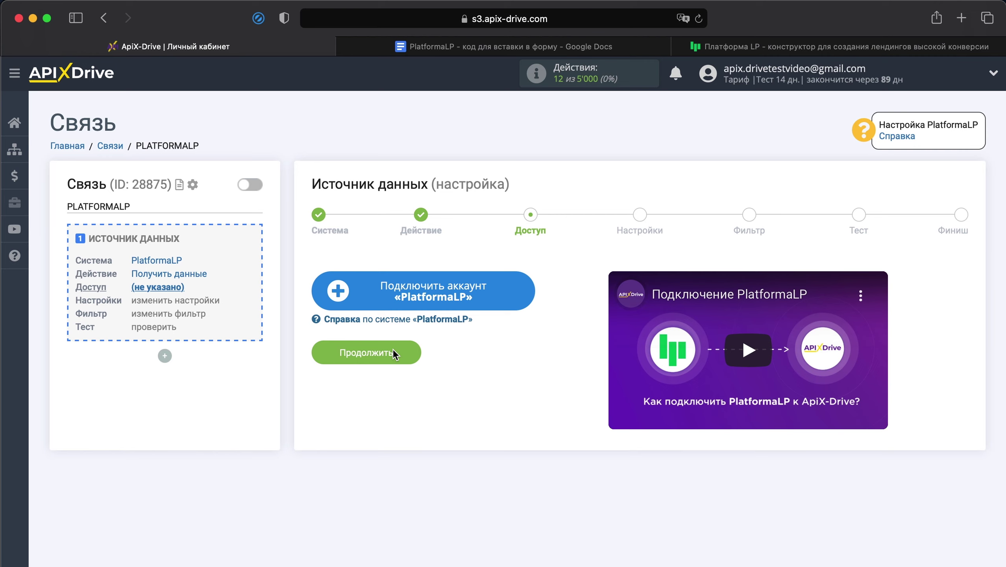
- Add and save a new PlatformaLP account, select it as the login, and continue to settings
click(427, 303)
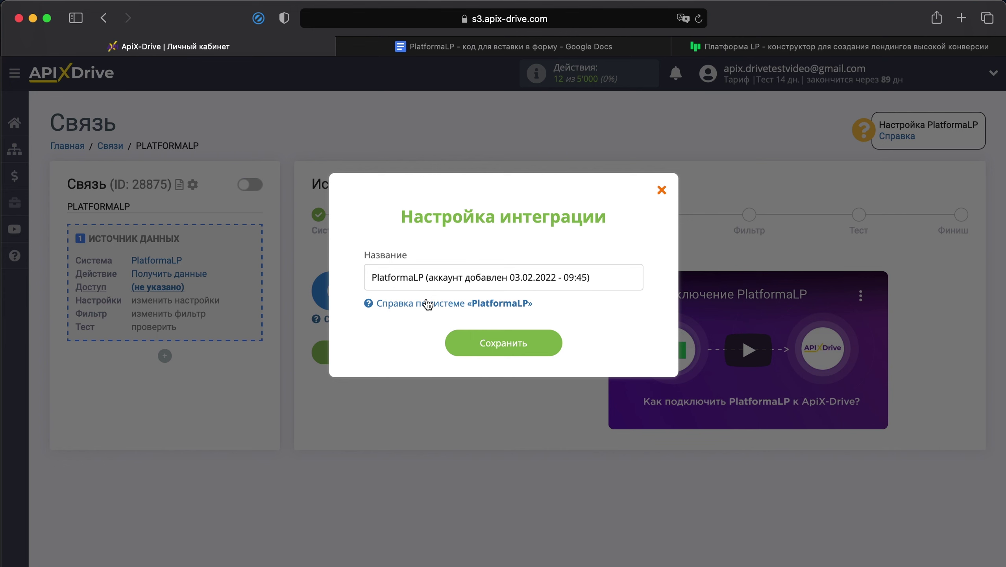
click(502, 343)
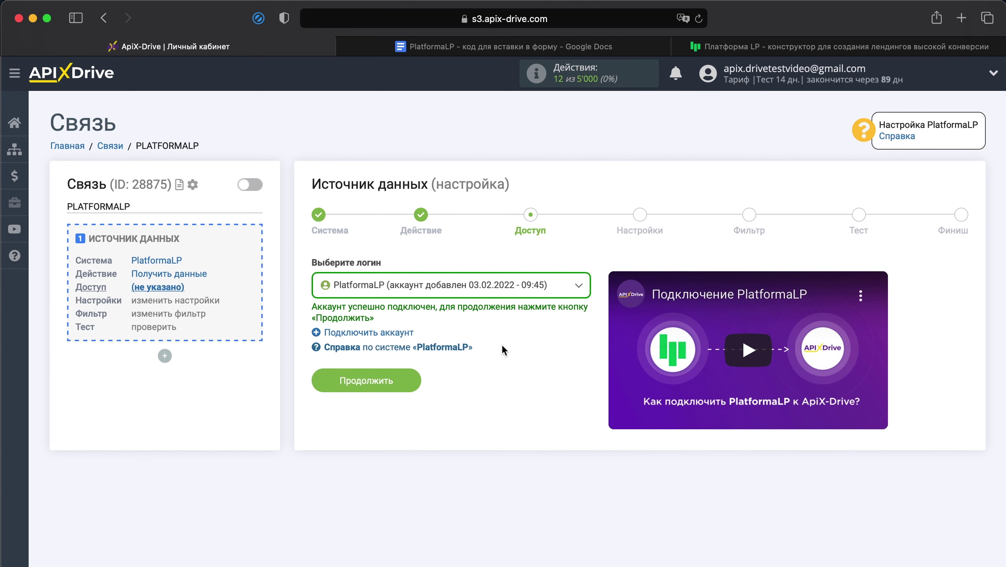
click(460, 291)
click(498, 370)
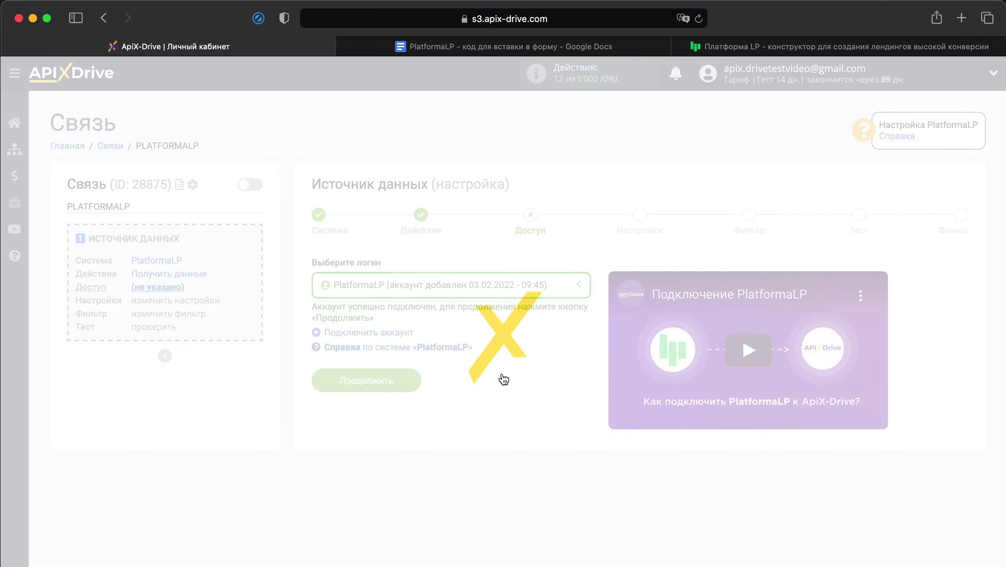
click(395, 383)
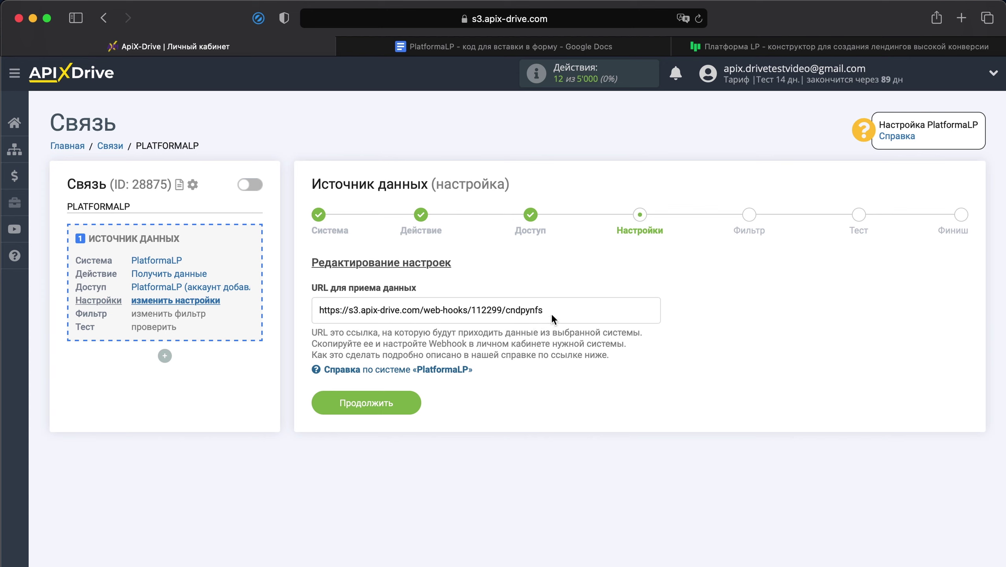
- Copy the URL для приема данных webhook and bring up the Google Docs form-code document
drag(554, 314, 317, 314)
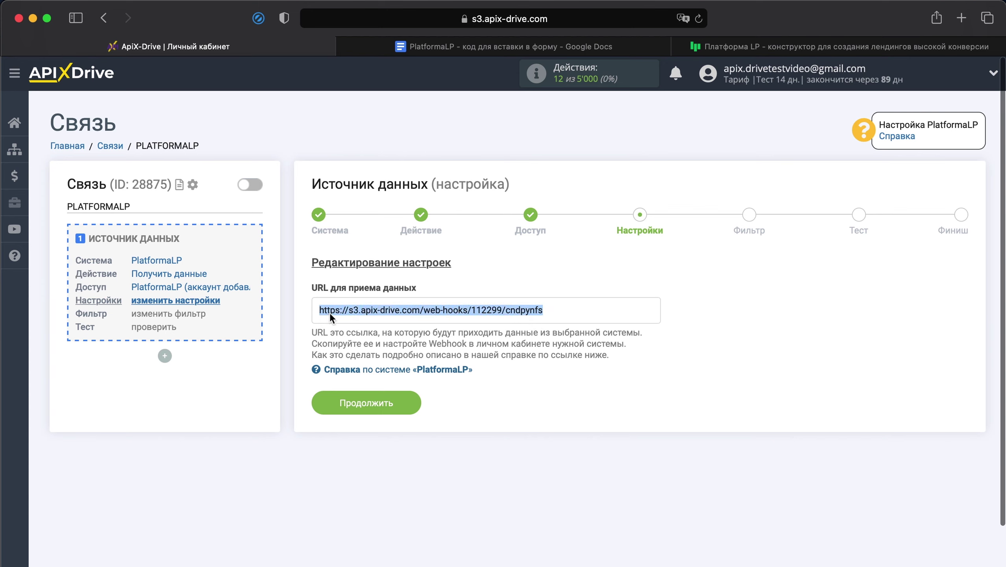
right_click(329, 313)
click(342, 375)
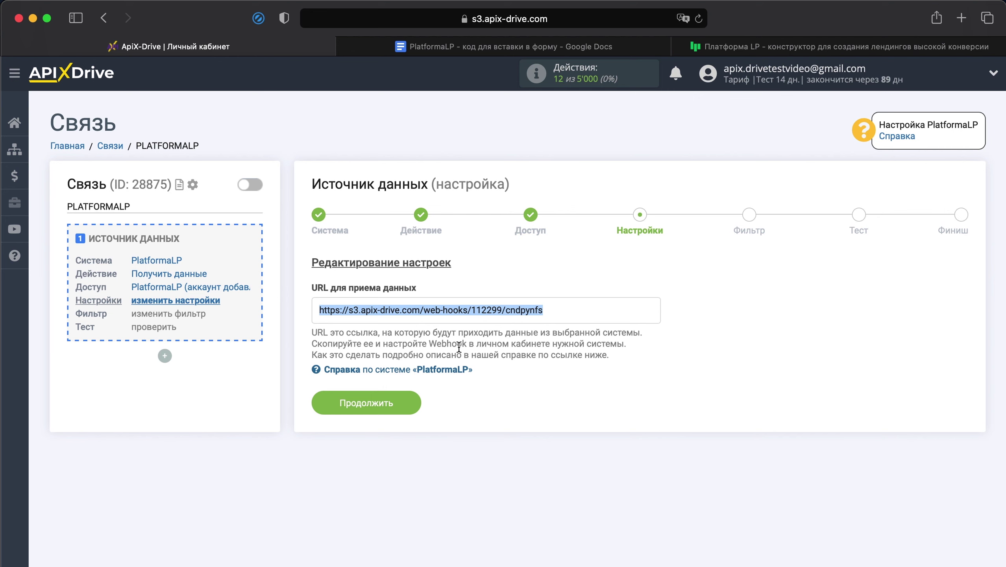
click(592, 47)
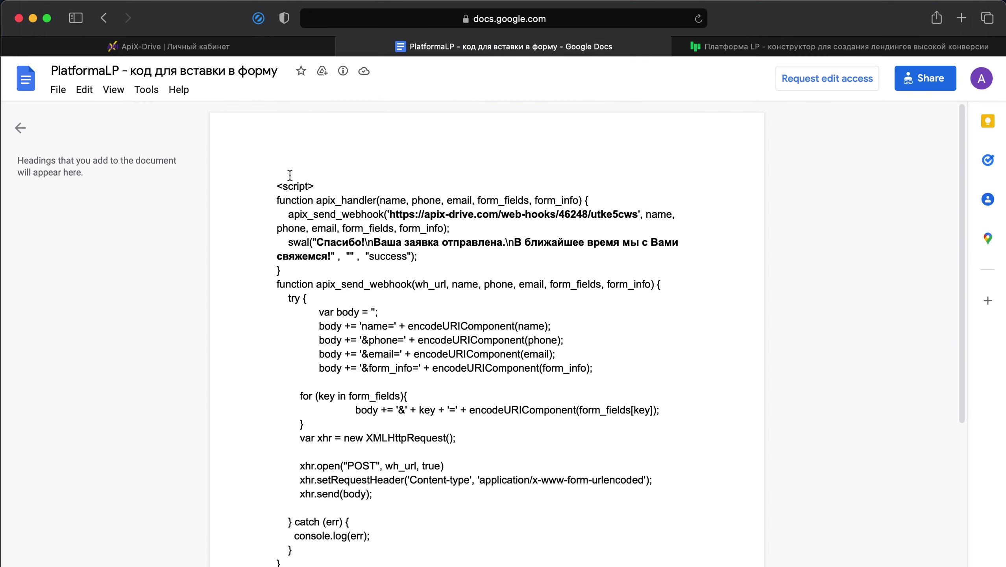
- Copy the whole <script>…</script> block from the form-code document
drag(265, 173, 684, 565)
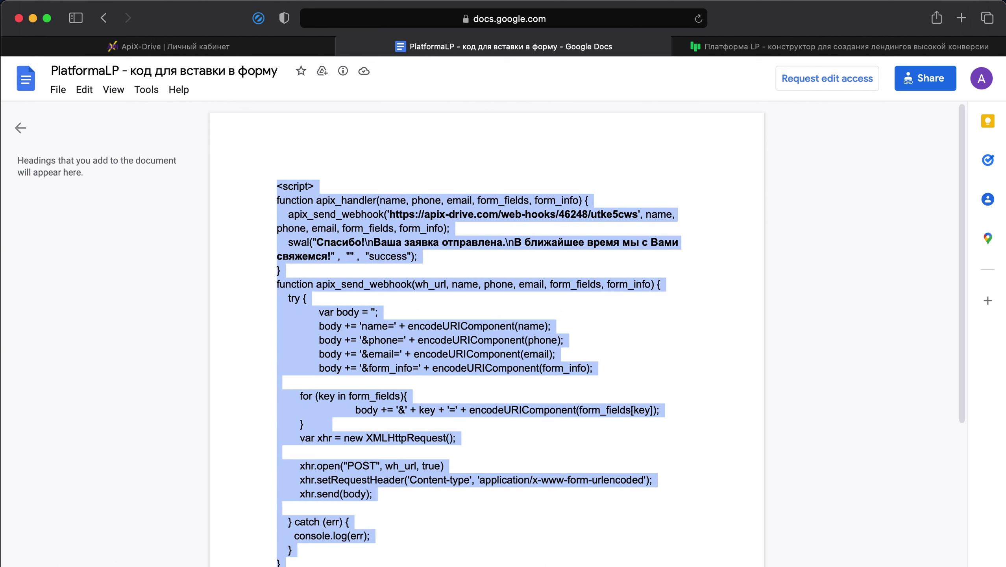
scroll(714, 462, down, 5)
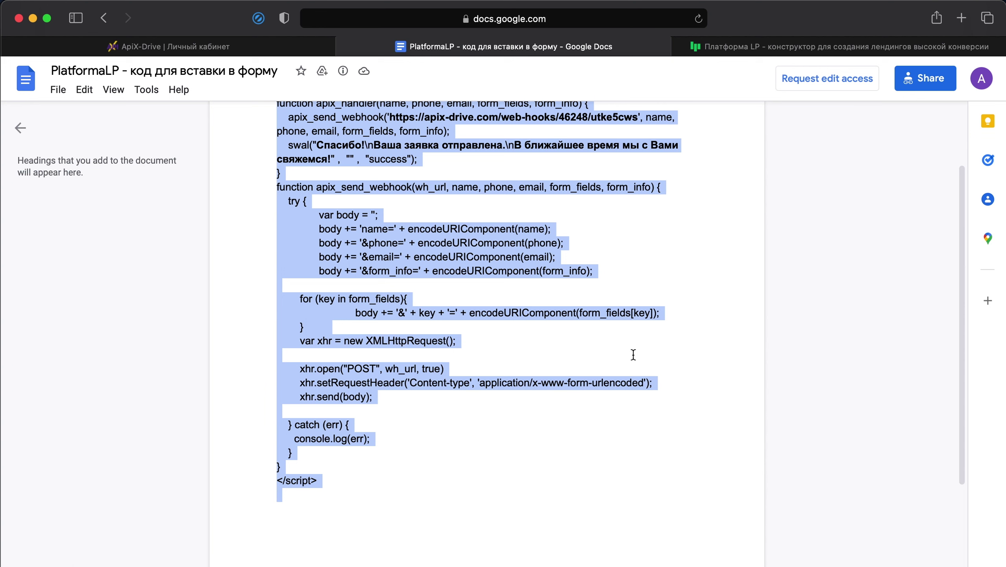
right_click(616, 314)
click(633, 327)
- In the first page's Метрика и скрипты settings, add a Произвольный код plugin
click(785, 52)
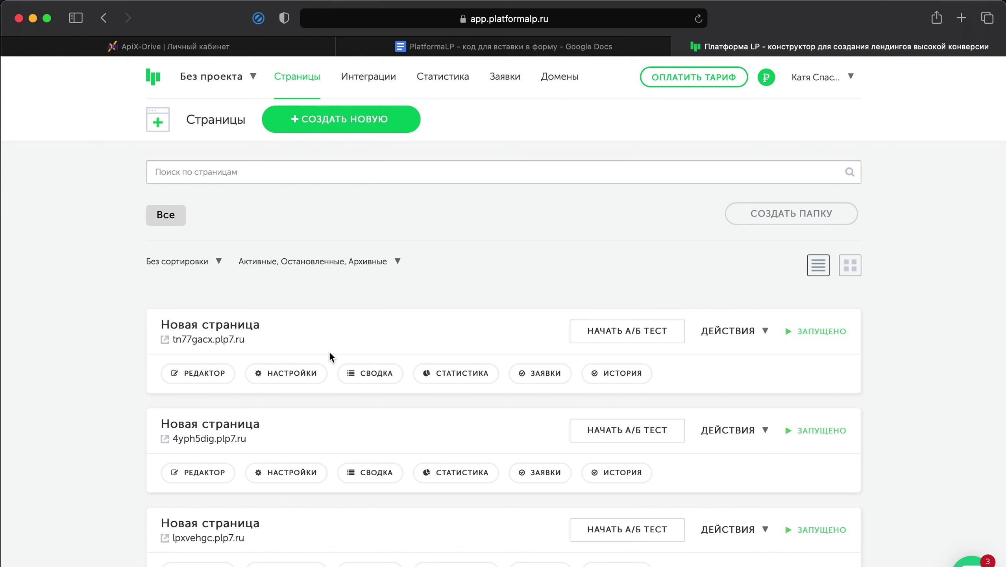
click(303, 368)
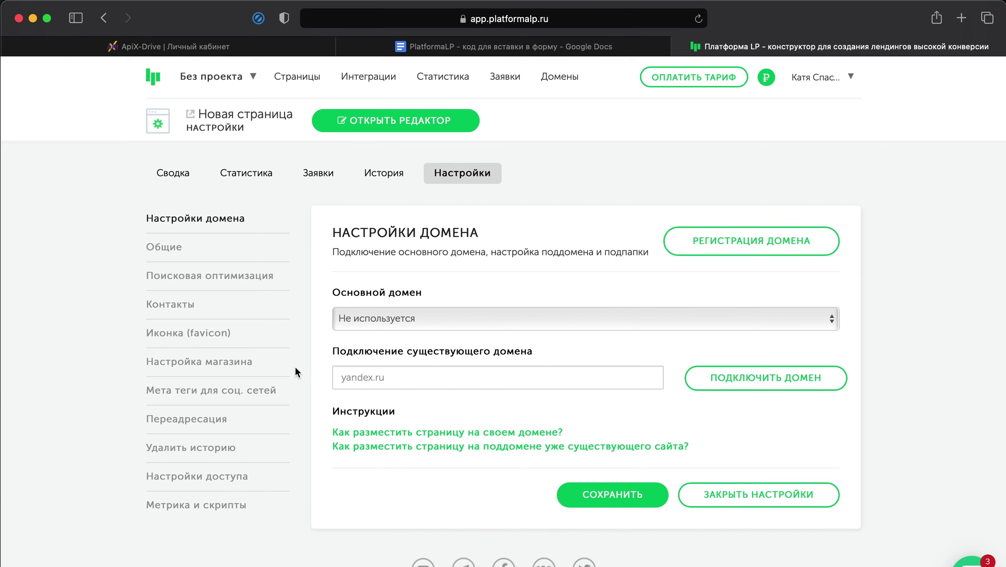
click(200, 505)
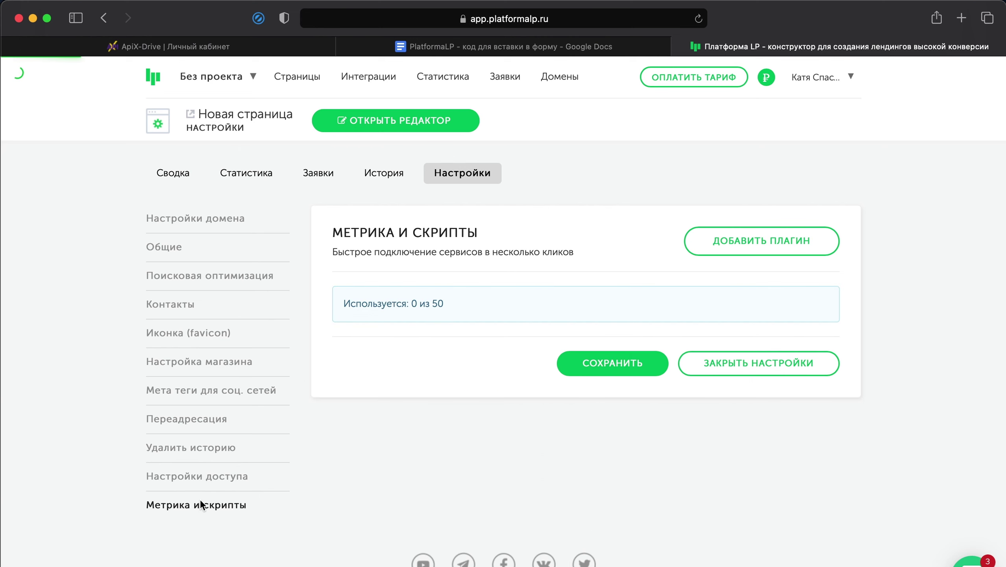
click(715, 252)
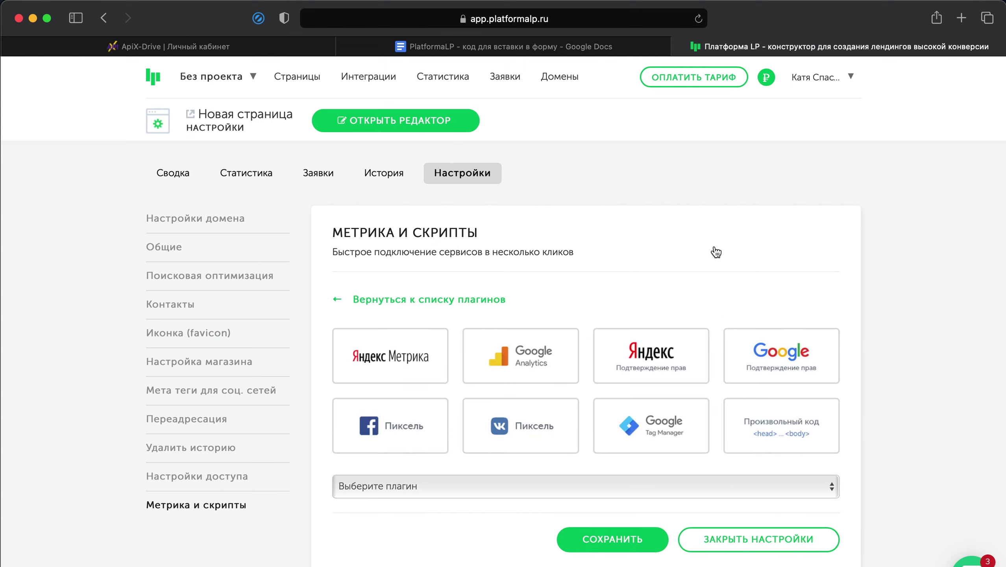
click(764, 429)
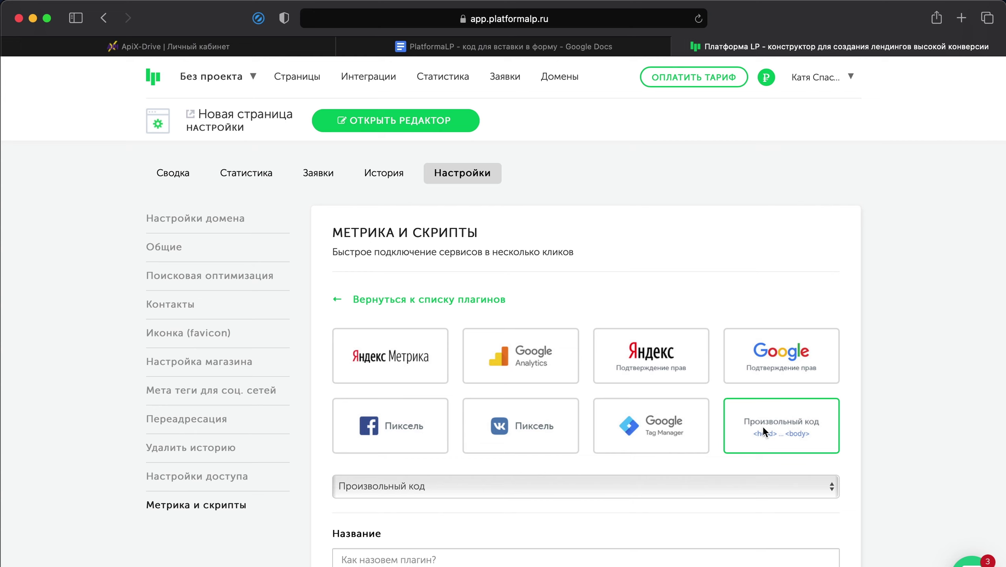
scroll(762, 428, down, 10)
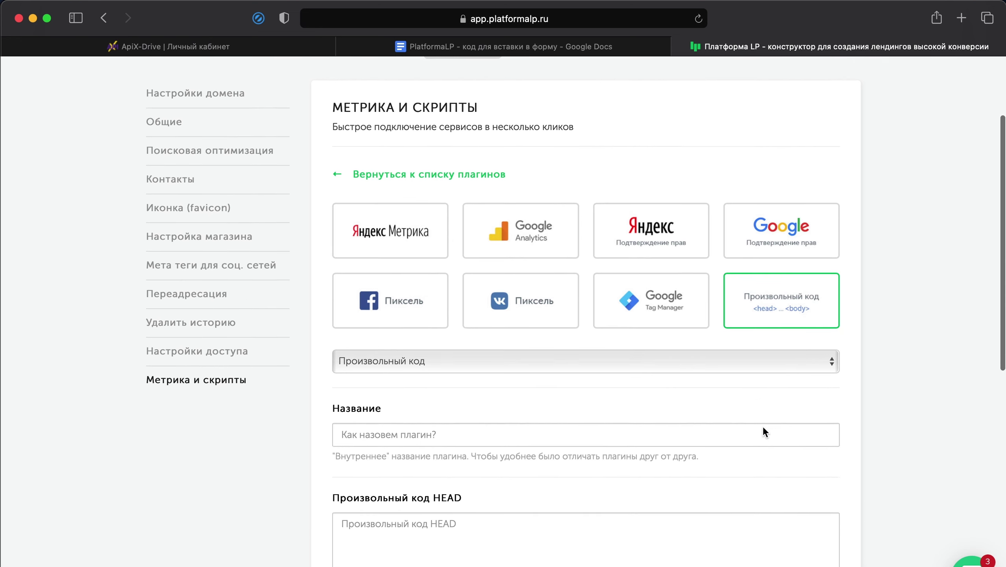
scroll(762, 427, down, 2)
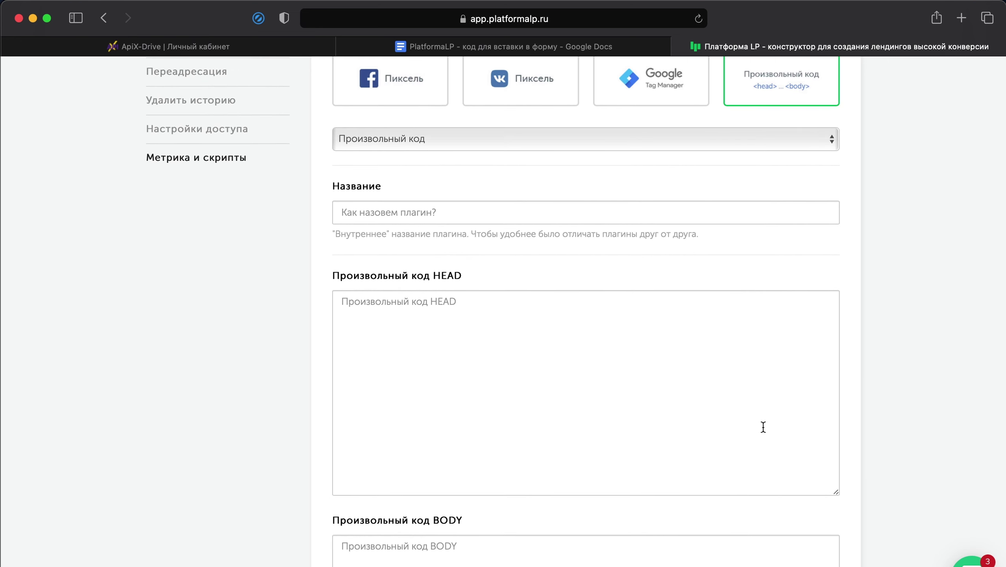
- Name the plugin 'Код JavaScript' and paste the copied webhook script into its HEAD field
click(654, 214)
text(Код )
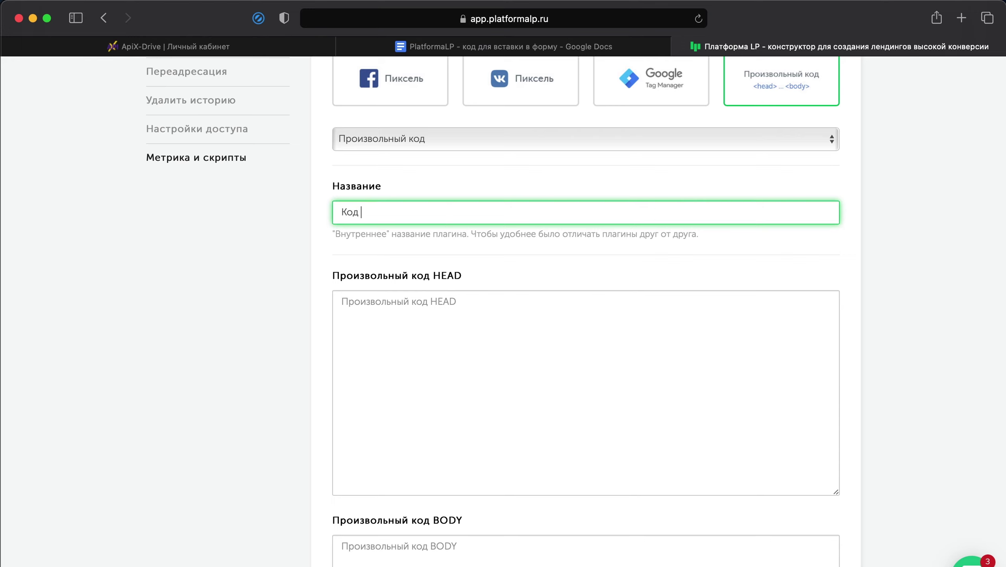
text(JavaScript)
right_click(653, 312)
click(673, 351)
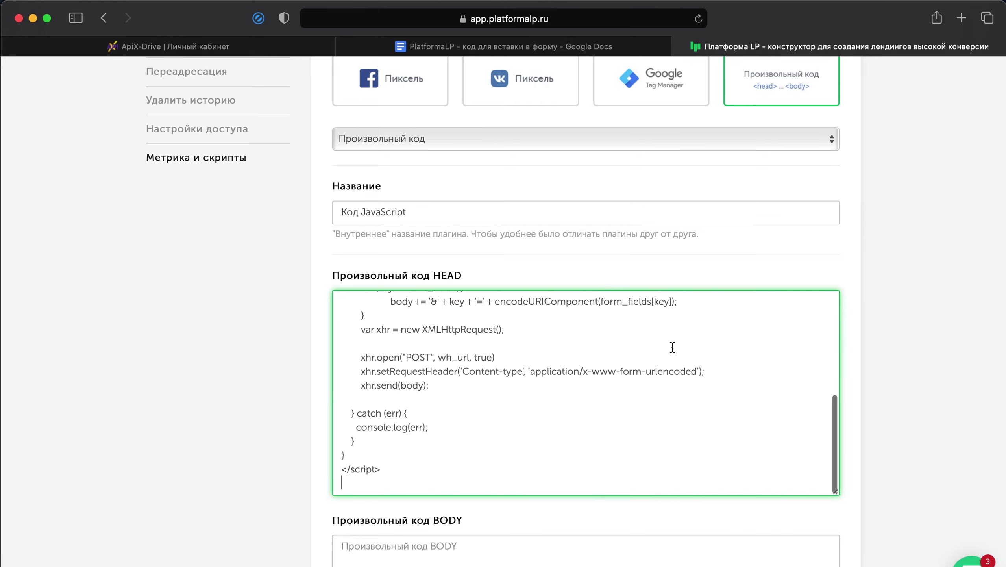
scroll(672, 347, up, 10)
scroll(671, 347, up, 3)
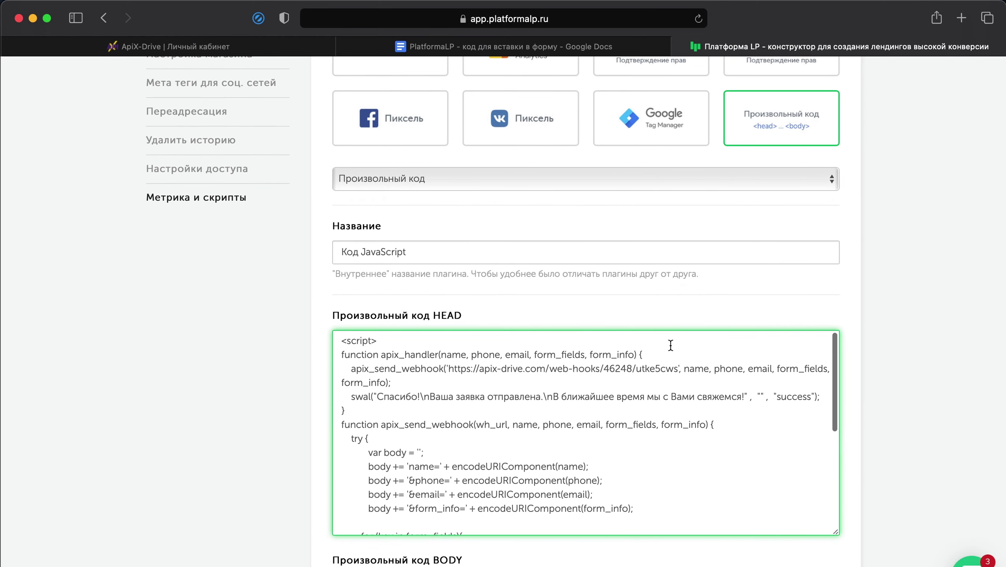
- Copy the ApiX-Drive webhook URL and come back to the PlatformaLP plugin form
click(213, 44)
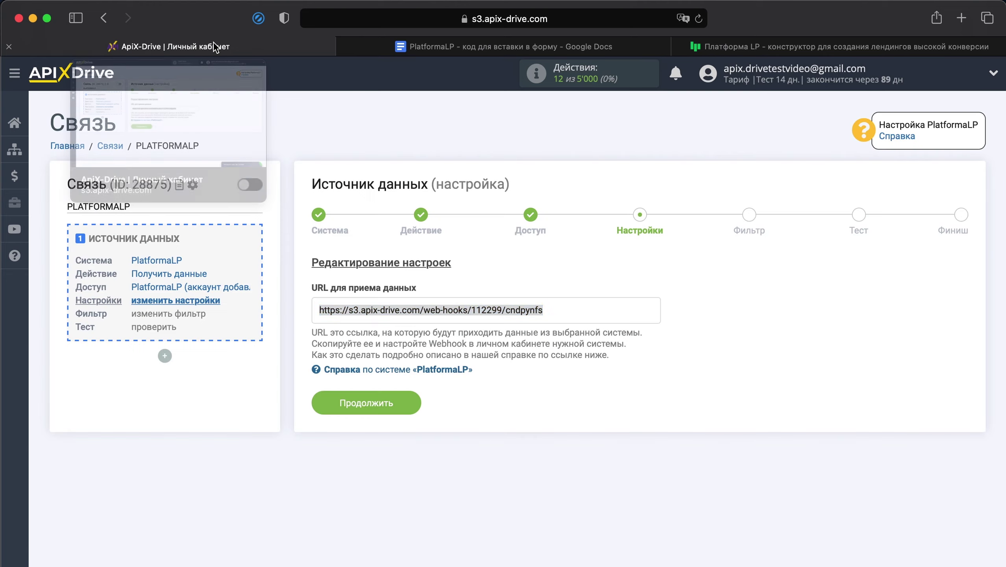
right_click(492, 311)
click(513, 372)
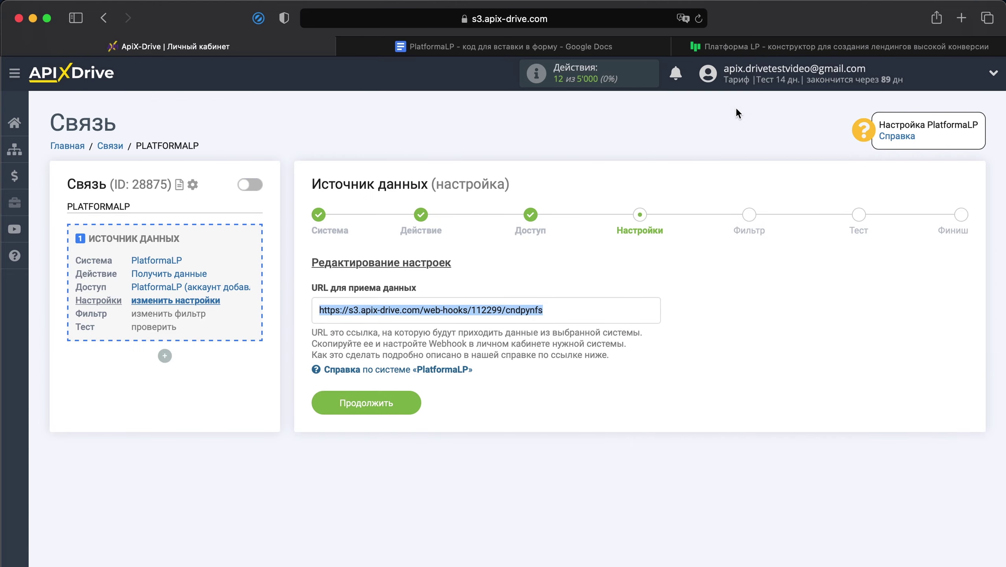
click(777, 47)
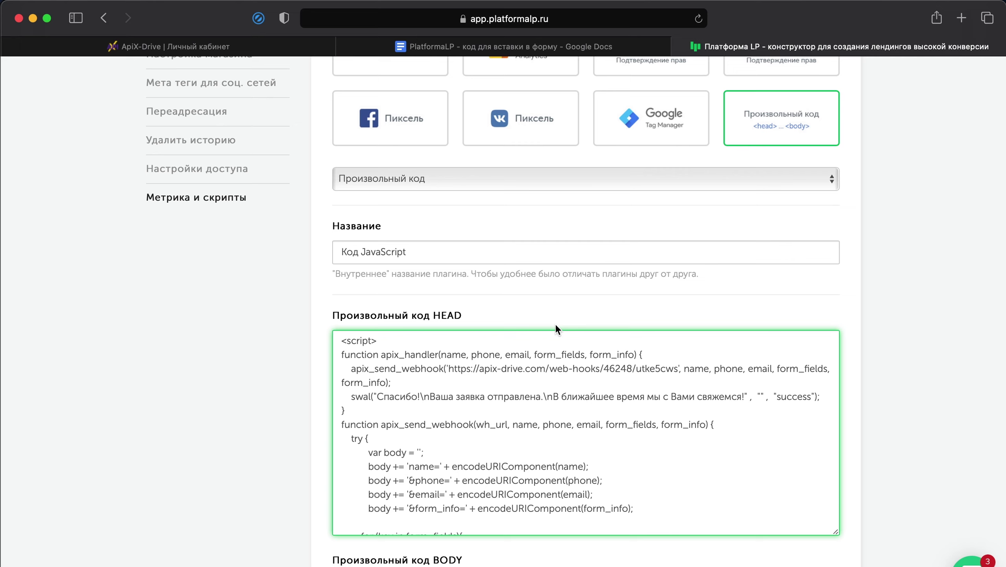
- Replace the script's old webhook URL with the copied ApiX-Drive URL
drag(449, 368, 678, 362)
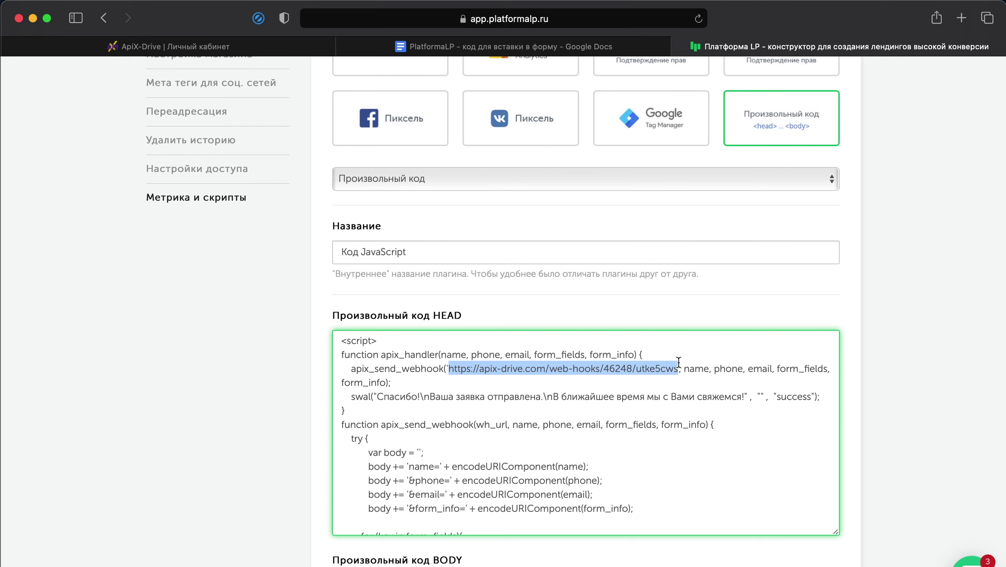
right_click(661, 371)
click(674, 400)
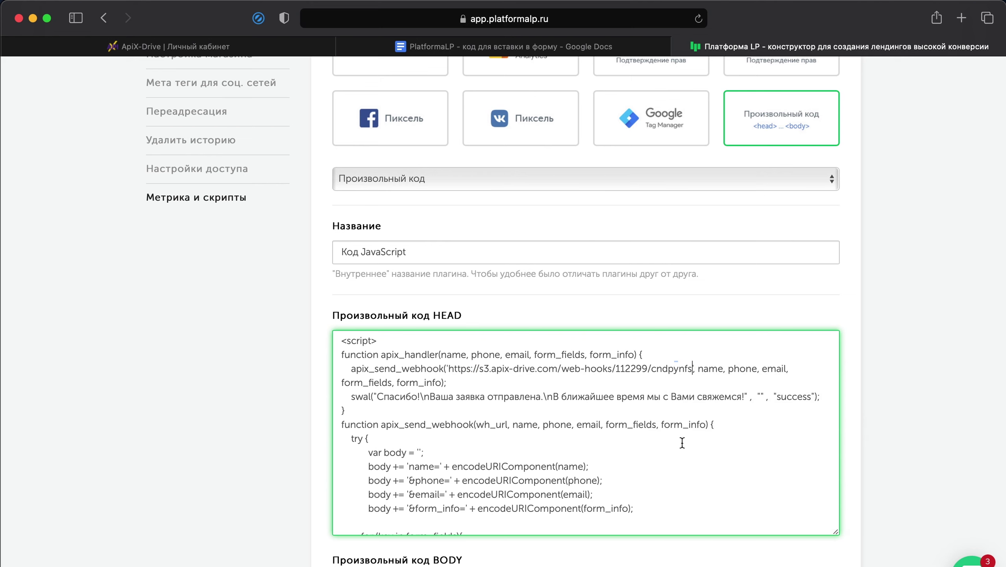
- Save the Код JavaScript plugin and confirm the success message
scroll(682, 442, down, 3)
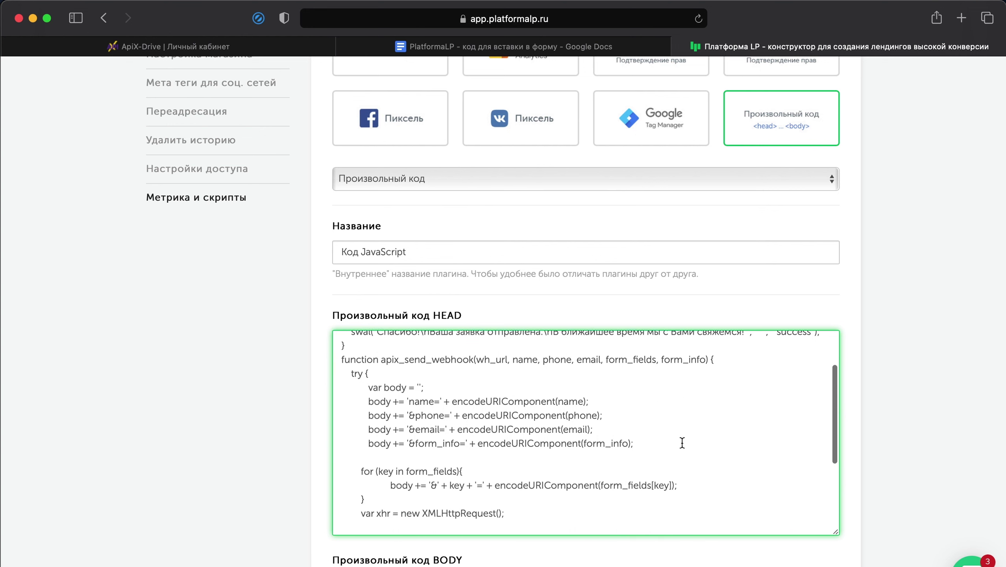
scroll(859, 431, down, 3)
scroll(859, 426, down, 5)
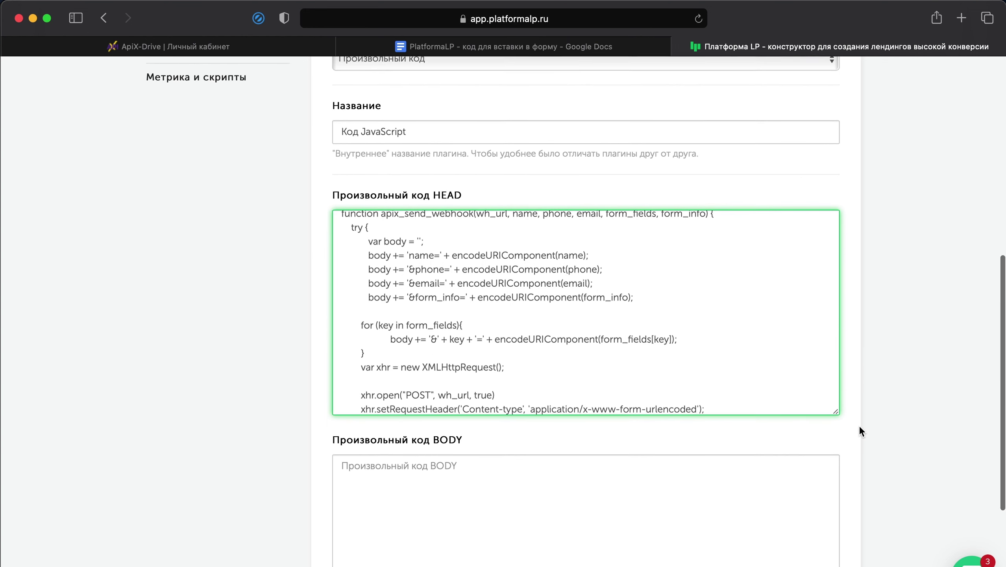
click(621, 522)
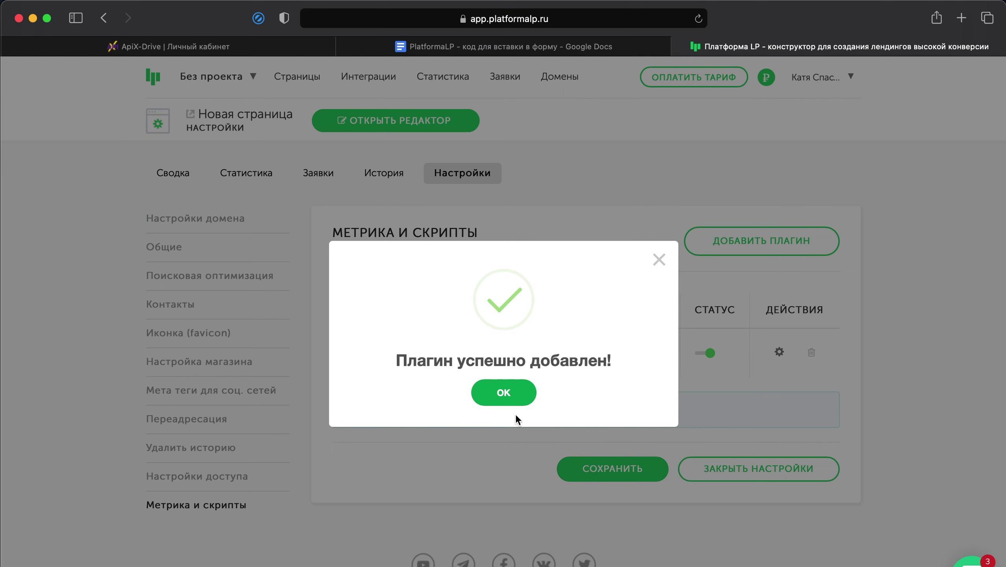
click(504, 394)
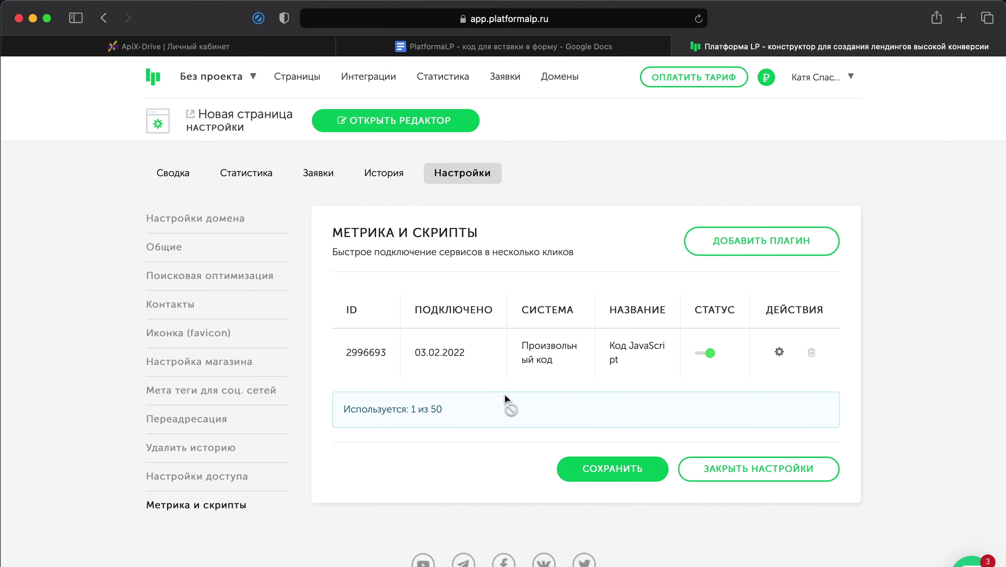
- Open the first page in the editor and bring up the Заявка form's settings
click(283, 78)
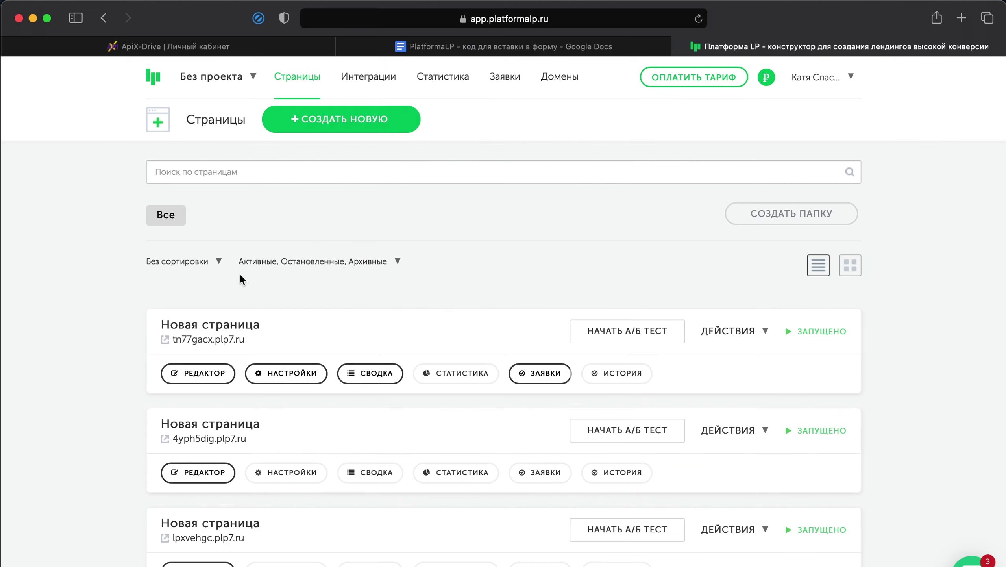
click(202, 372)
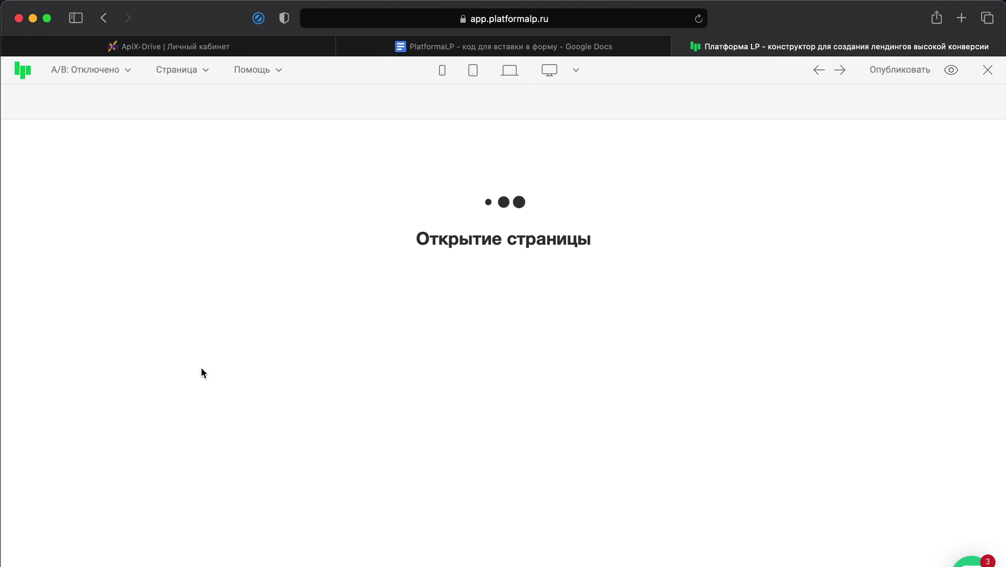
scroll(281, 351, down, 5)
scroll(282, 352, down, 20)
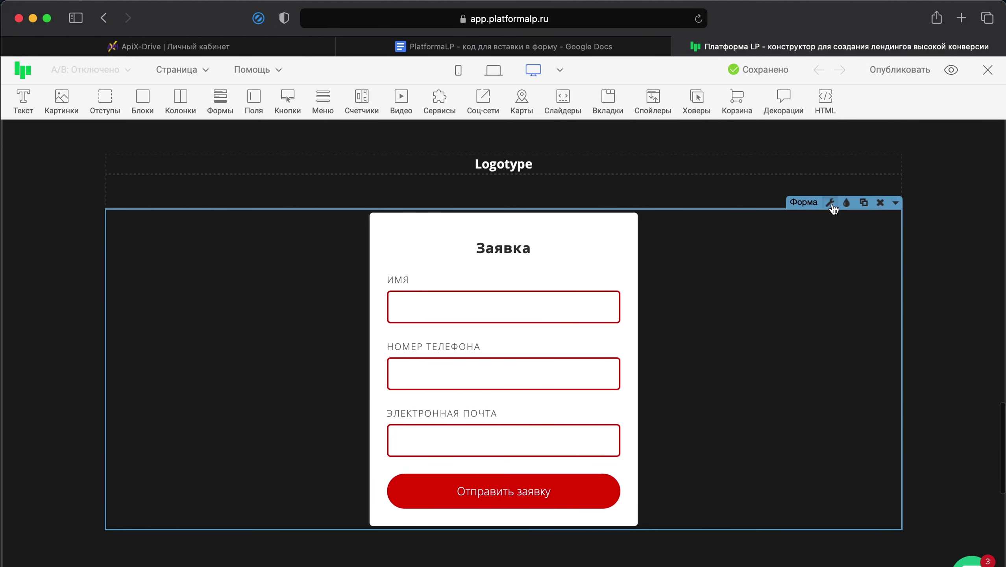
click(831, 202)
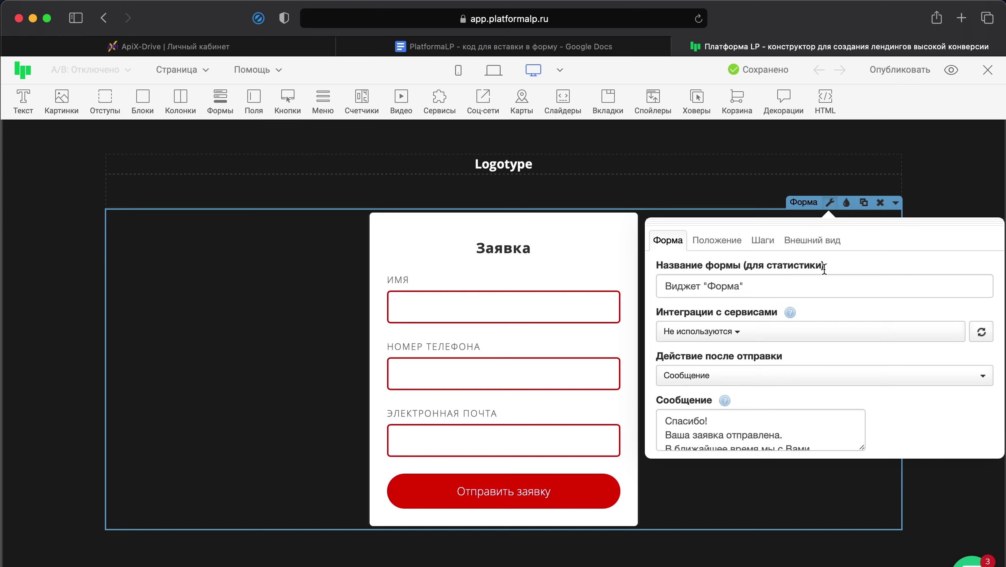
- Set the after-submit action to Выполнение JavaScript кода with apix_handler(name, phone, email, fields, ""), then publish
click(805, 382)
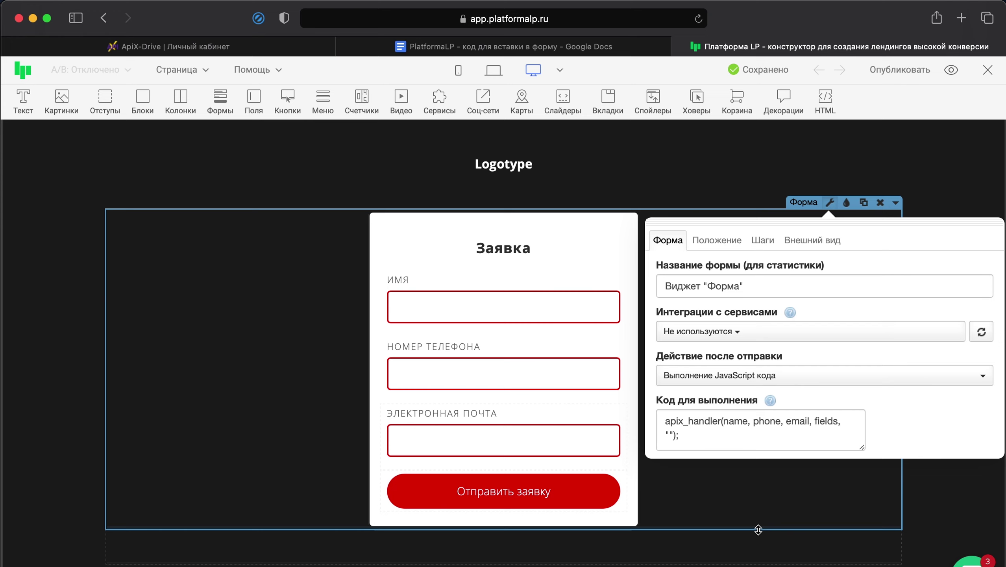
click(763, 444)
drag(680, 436, 655, 422)
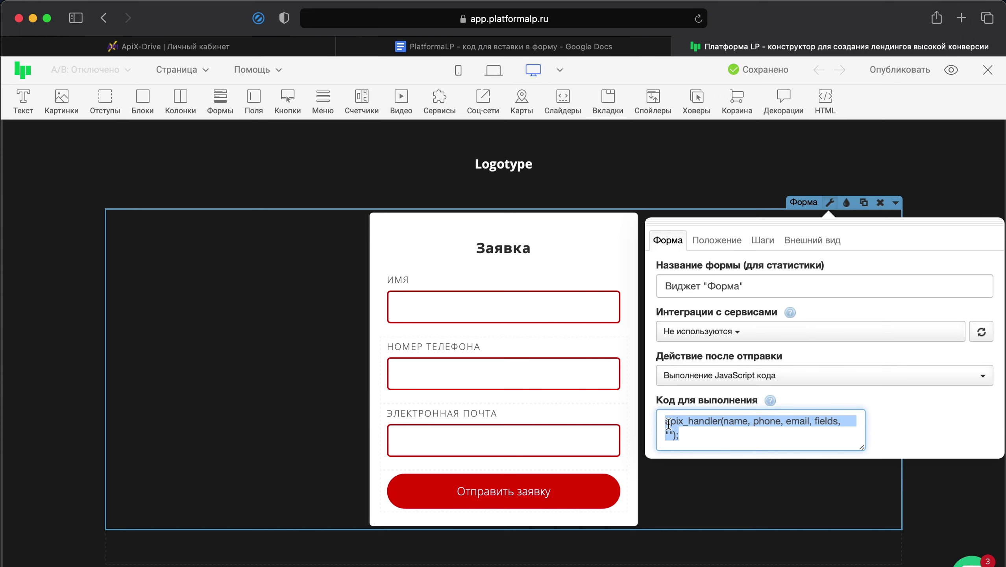
click(686, 440)
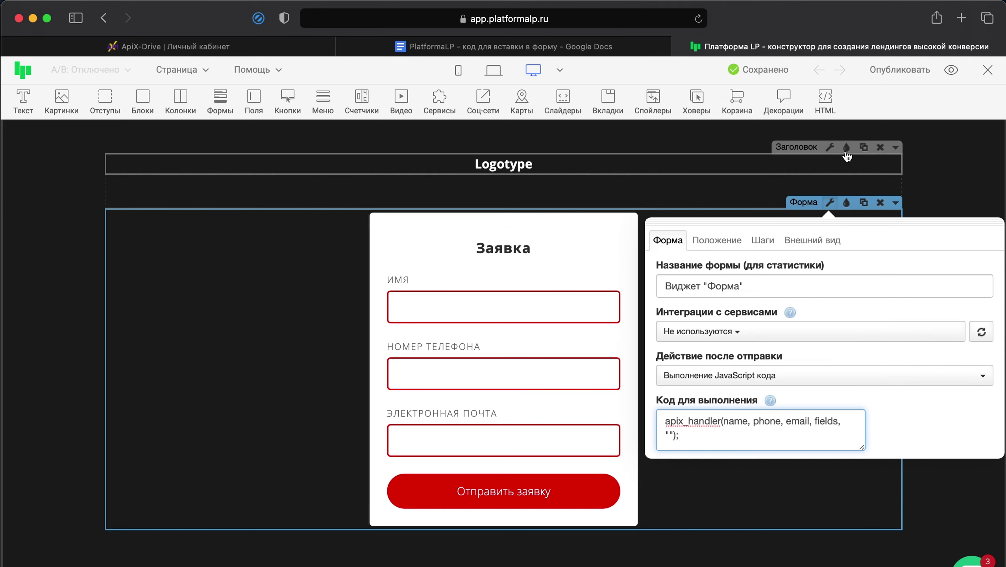
click(910, 75)
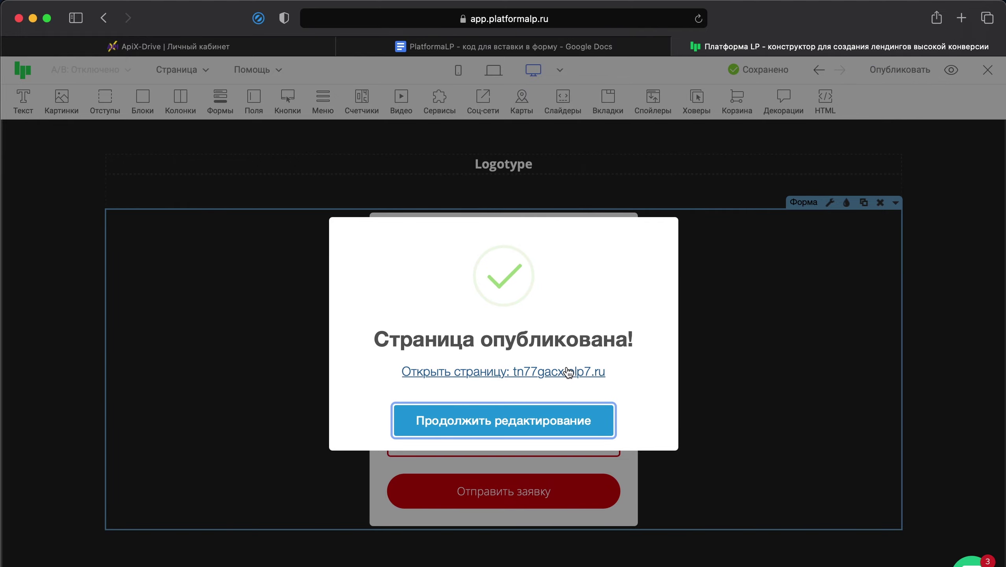
- Send a test lead with a name, phone and e-mail from the published page, then return to ApiX-Drive
click(567, 375)
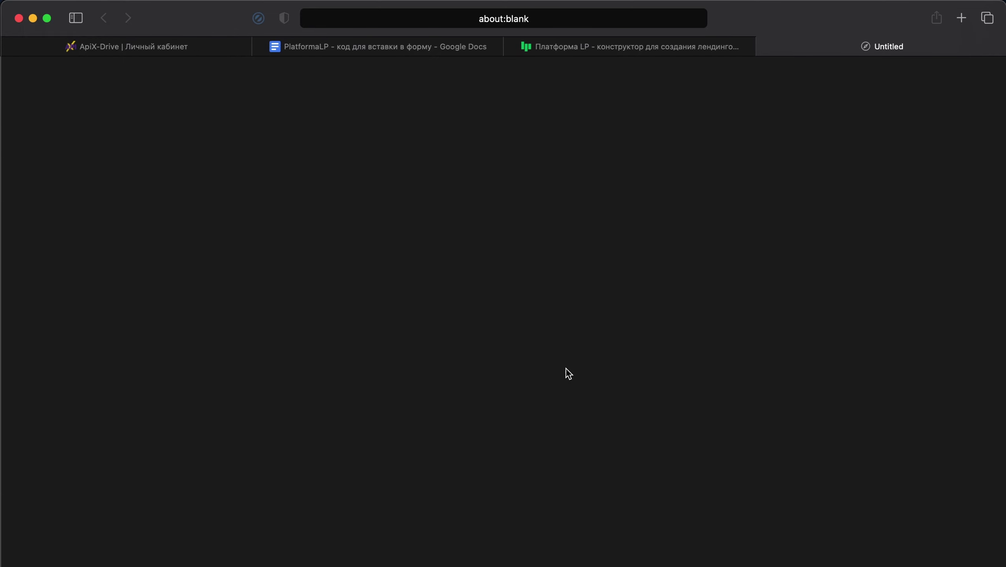
scroll(748, 207, down, 10)
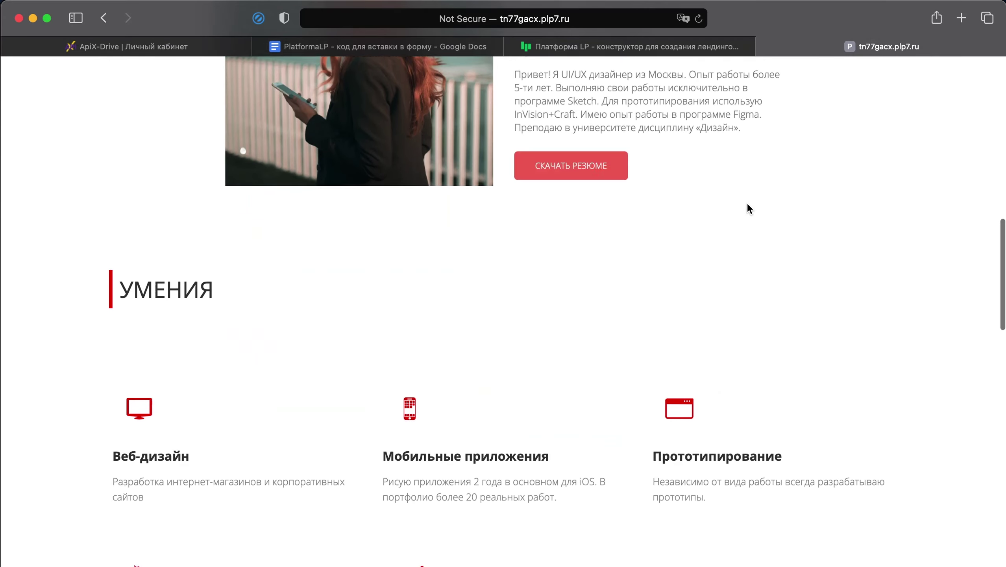
scroll(747, 206, down, 15)
text(Егор)
click(604, 259)
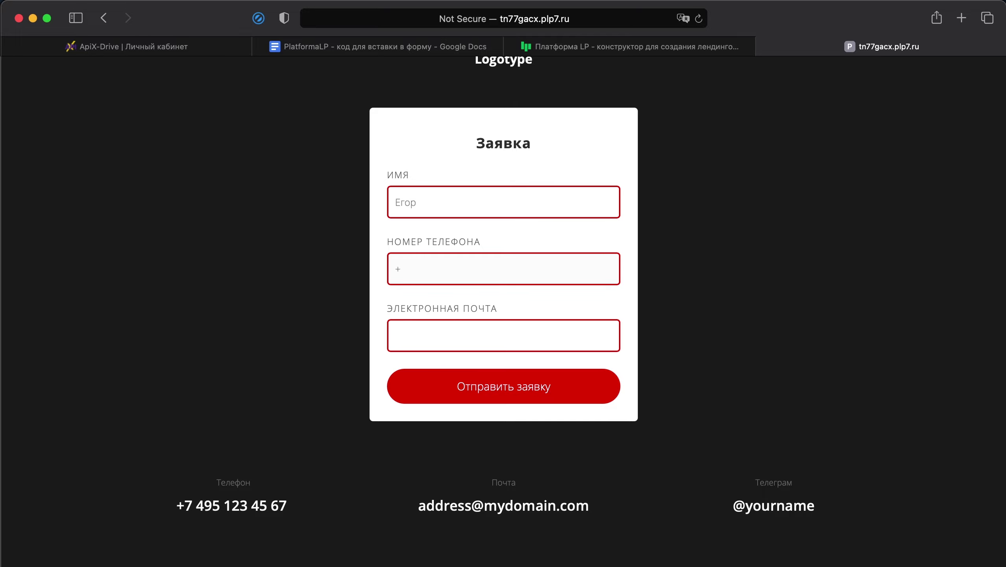
click(586, 346)
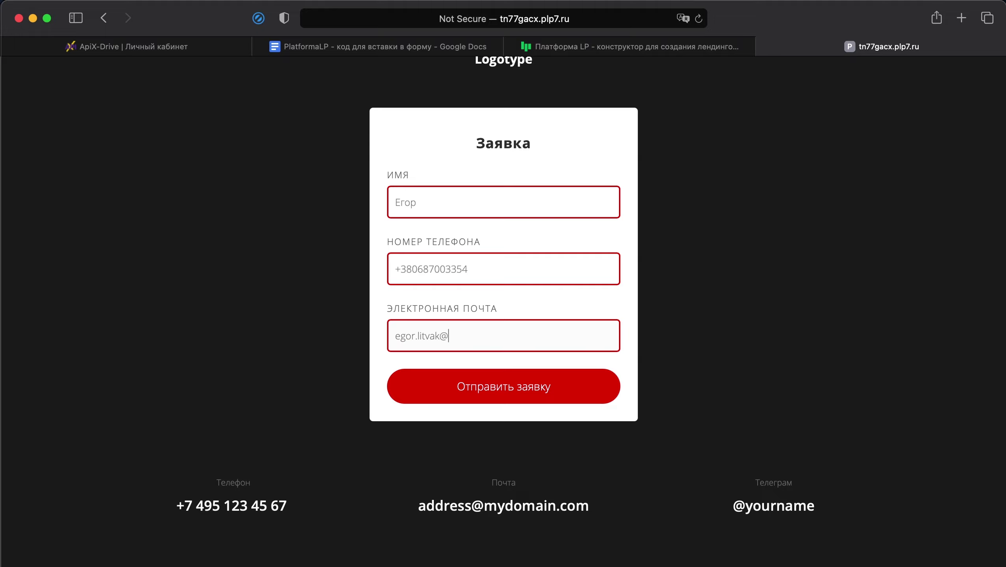
click(572, 395)
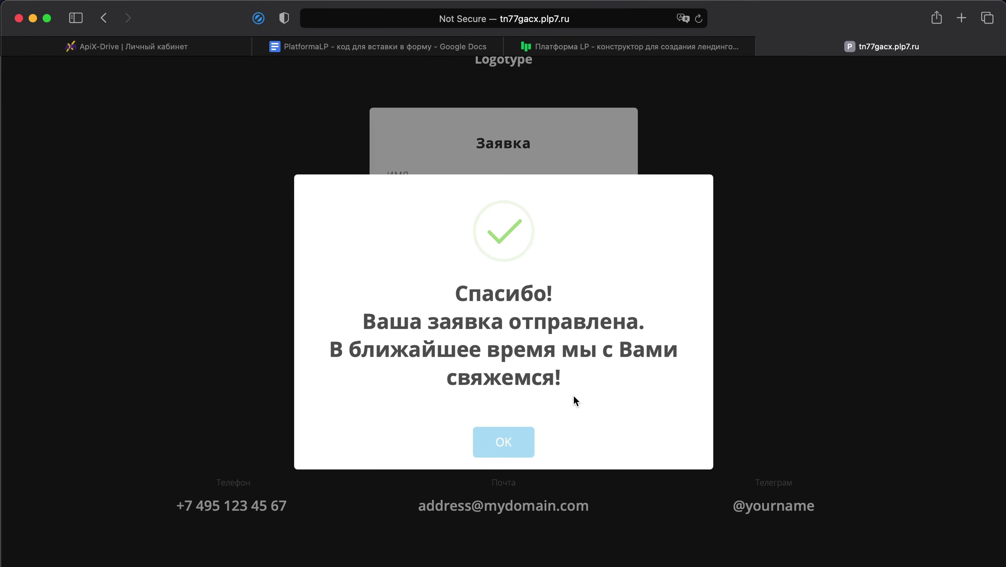
click(520, 451)
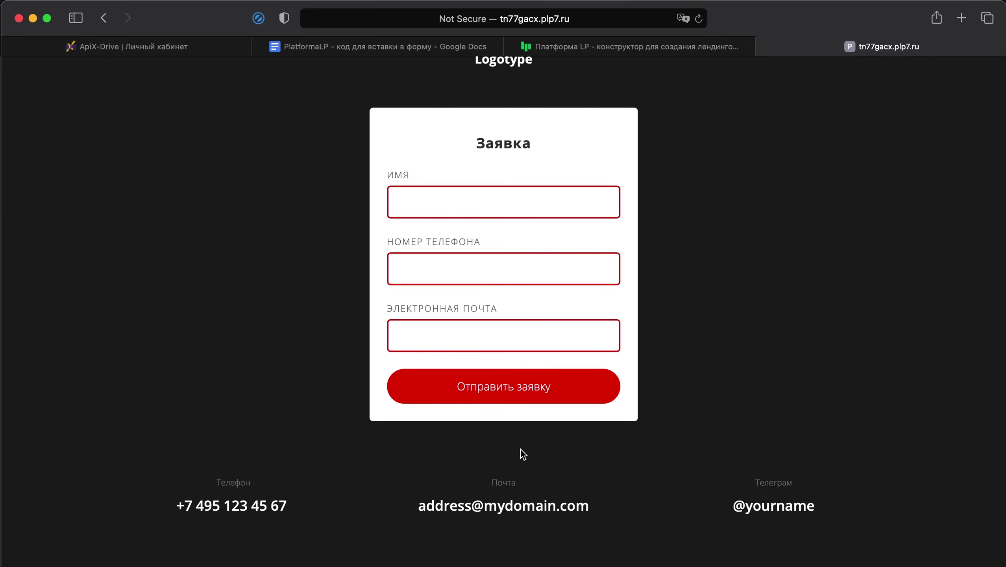
click(168, 45)
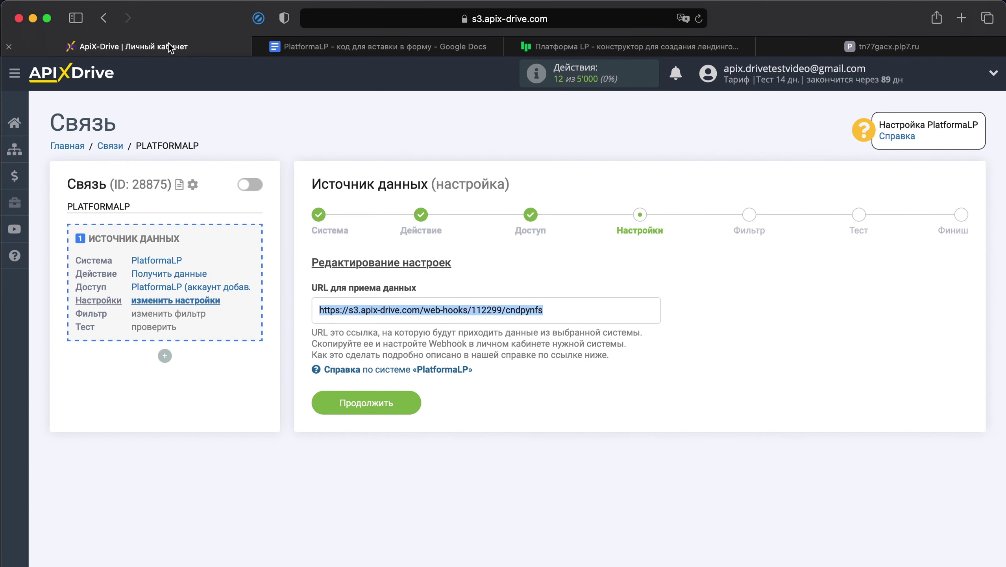
- Continue past Настройки, Фильтр and Тест to finish the source, then start Прием данных setup
click(382, 403)
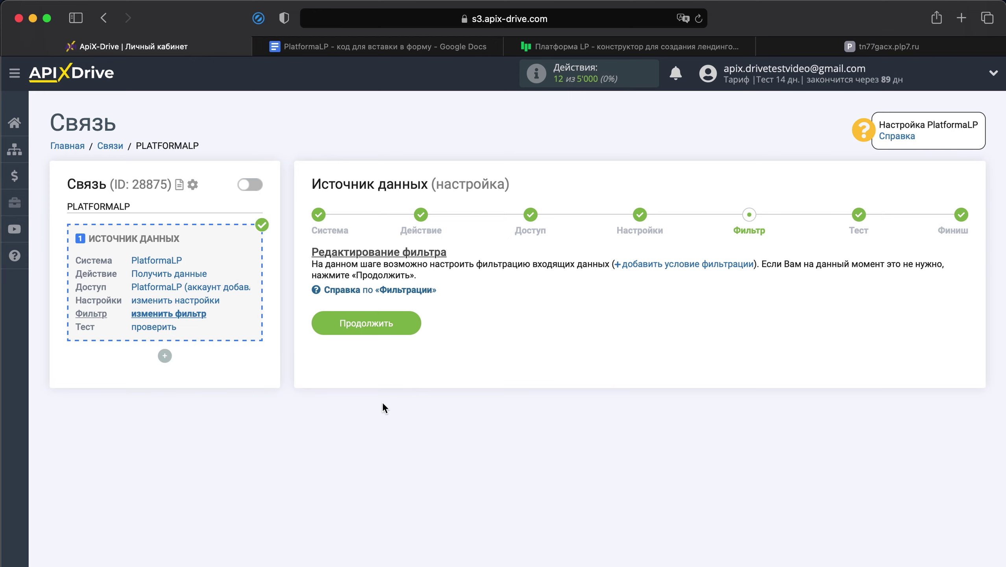
click(381, 323)
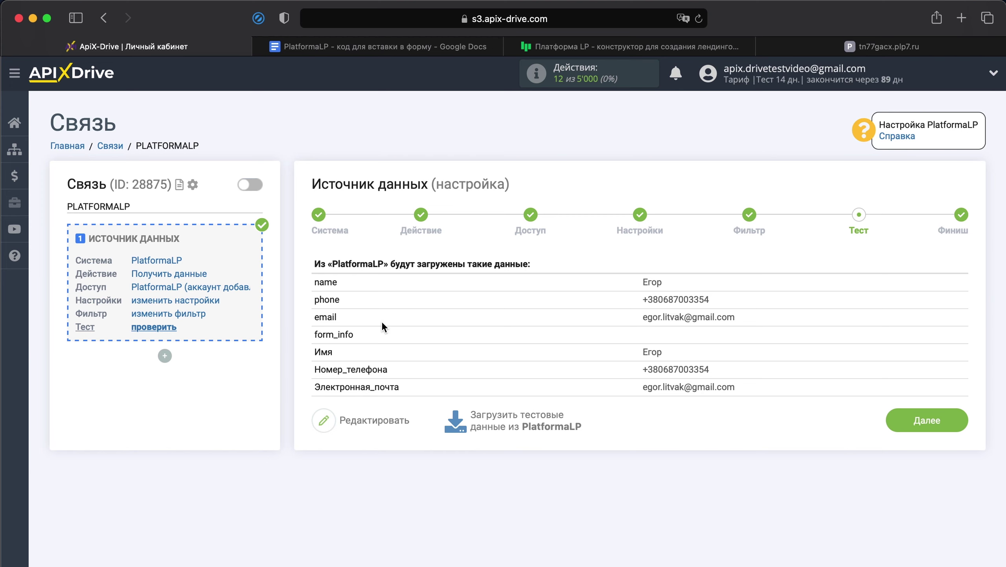
click(907, 419)
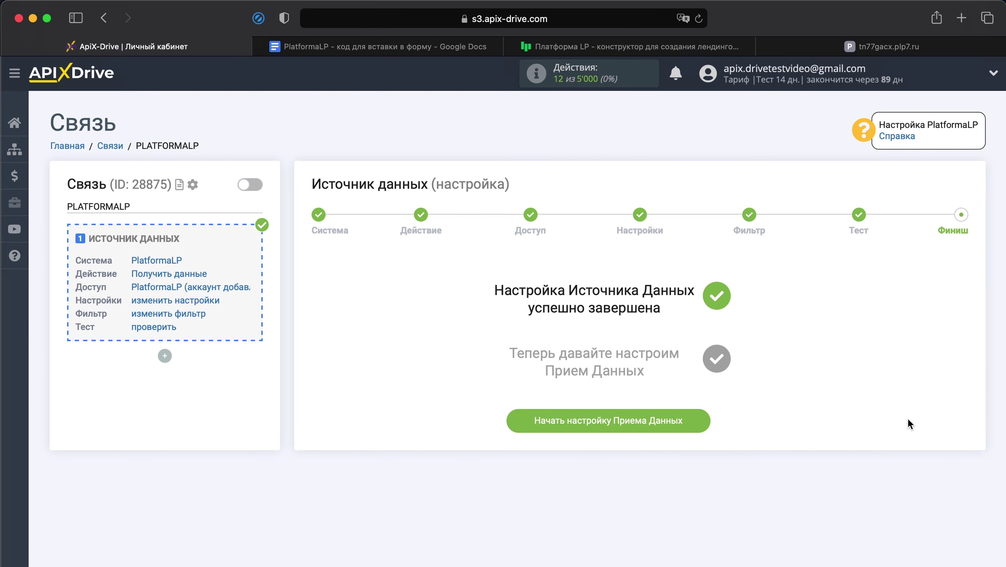
click(672, 417)
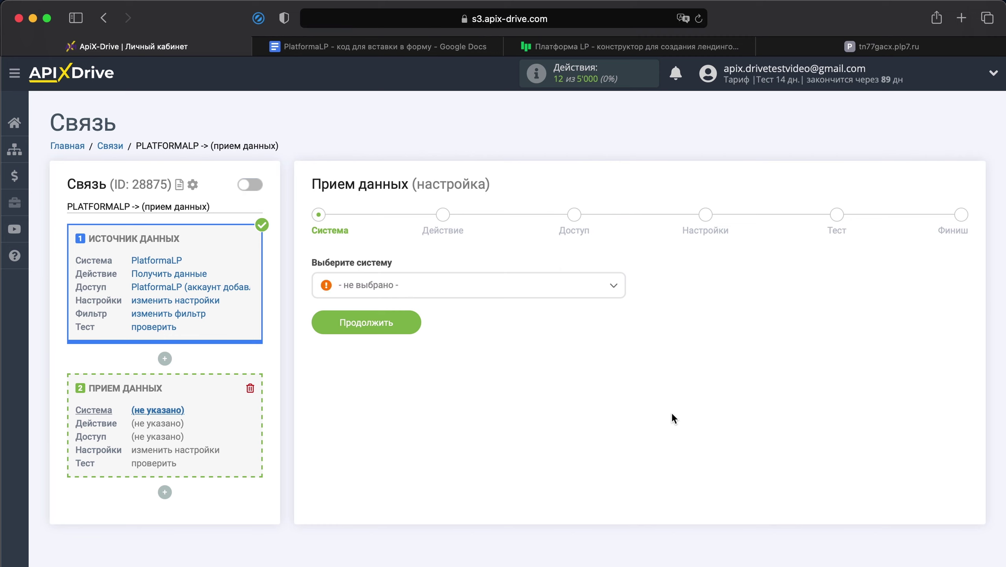
- Choose Телеграм as the receiving system and continue
click(564, 292)
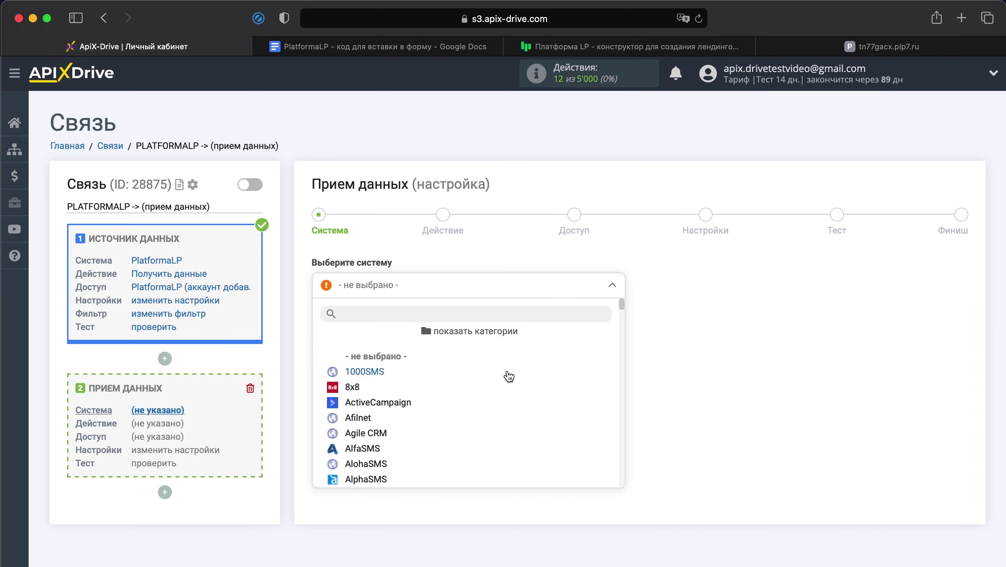
scroll(514, 418, down, 10)
scroll(514, 419, down, 20)
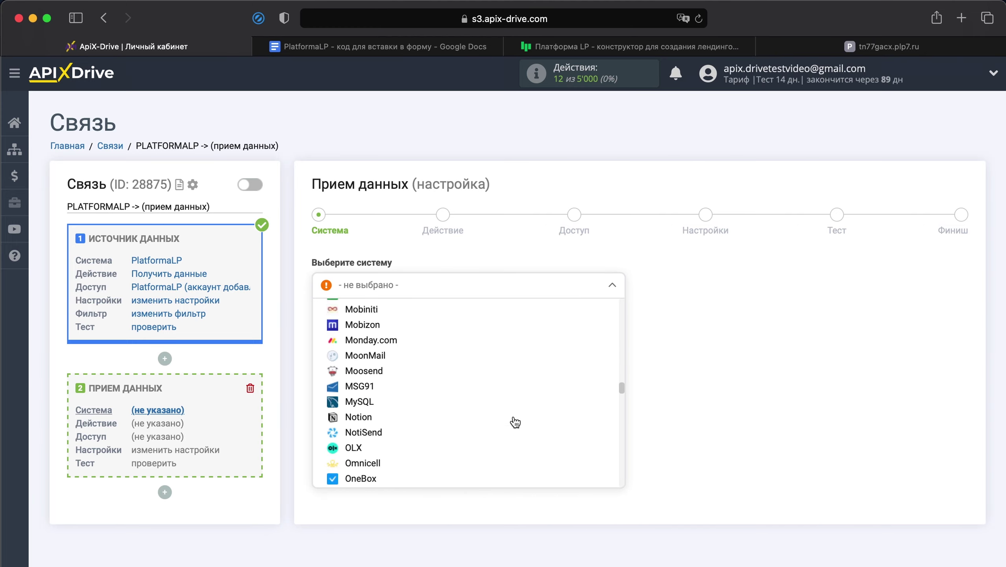
scroll(515, 421, down, 20)
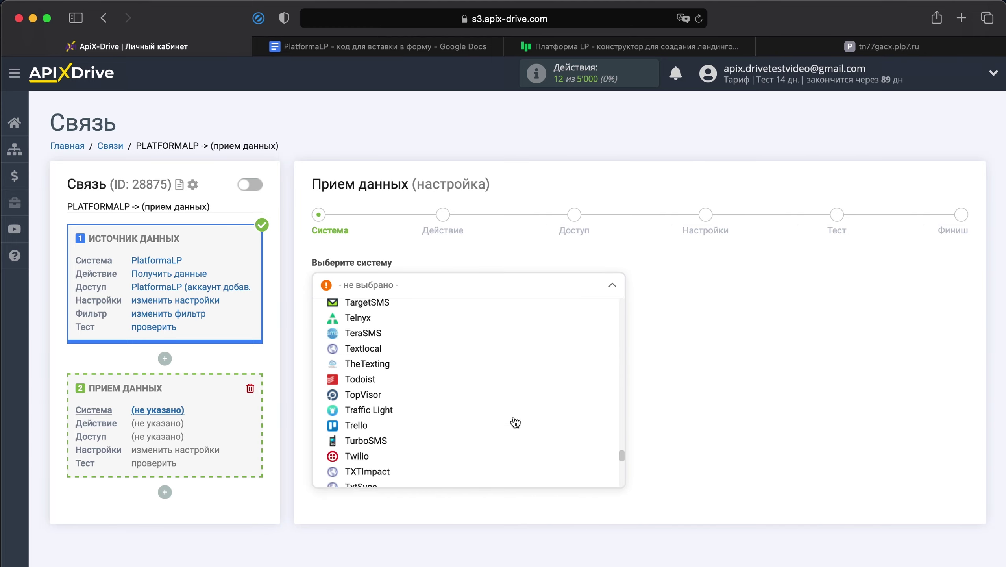
scroll(515, 422, down, 2)
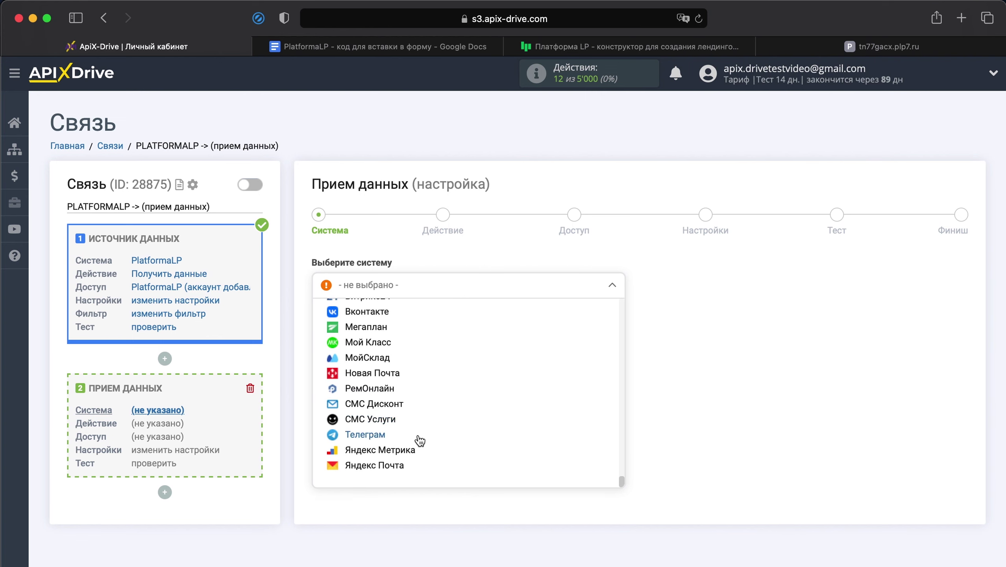
click(375, 435)
click(380, 329)
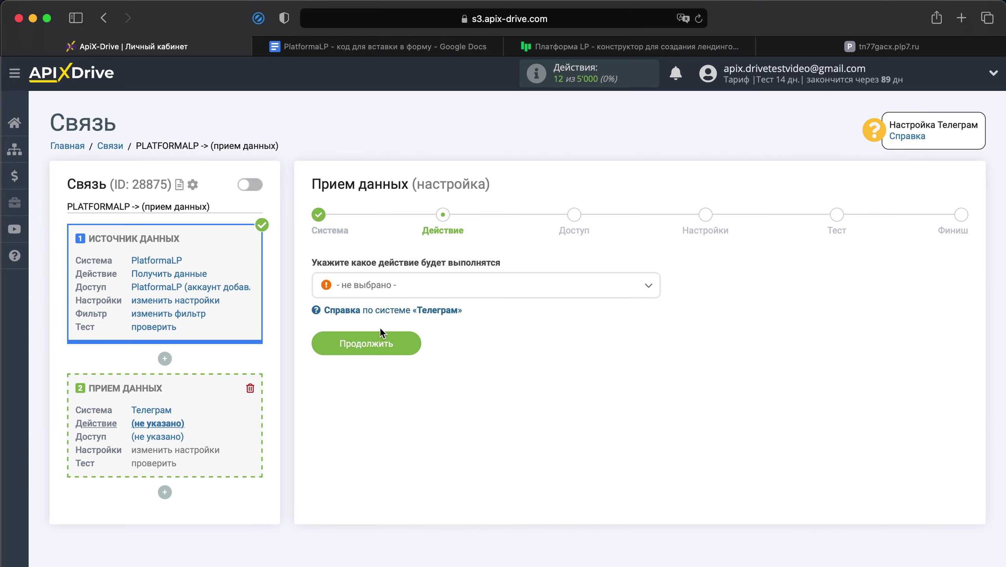
- Set the action to Отправить сообщение, then connect and save a Telegram account
click(391, 290)
click(399, 353)
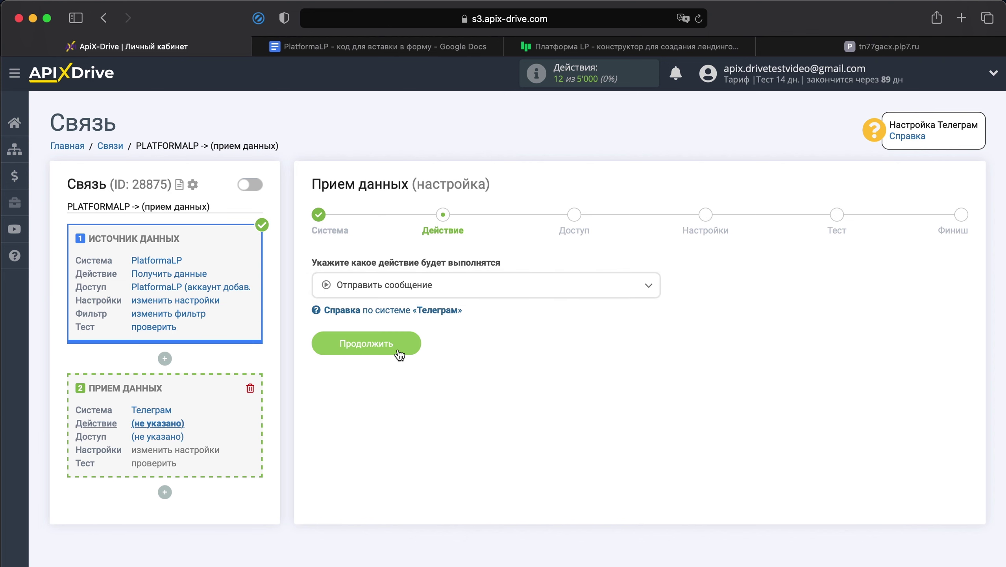
click(397, 346)
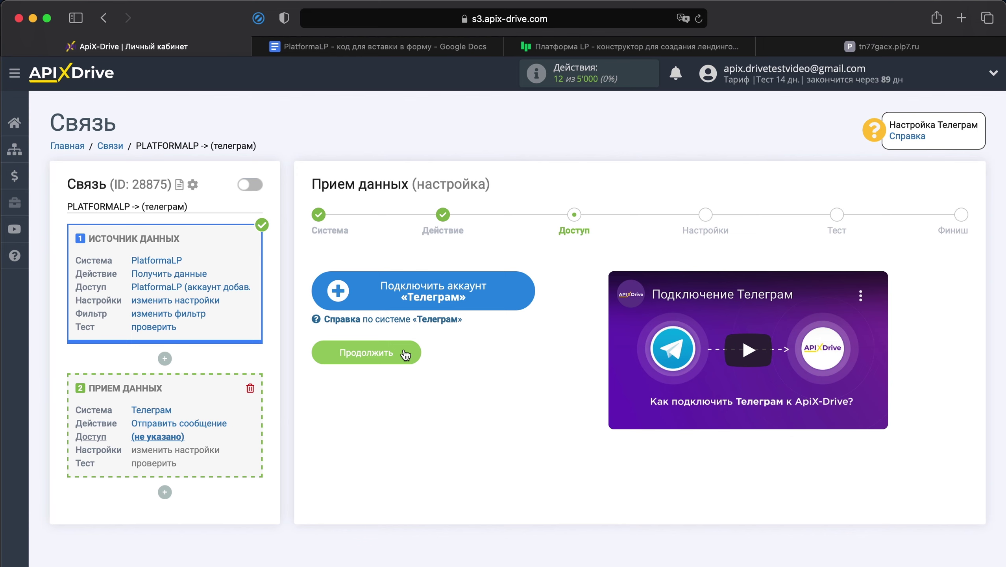
click(450, 298)
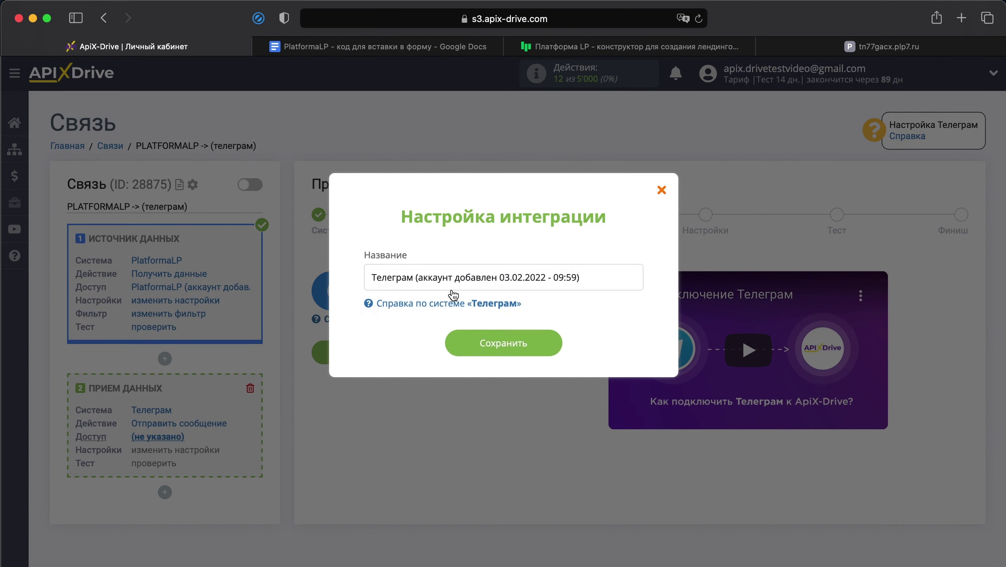
click(494, 343)
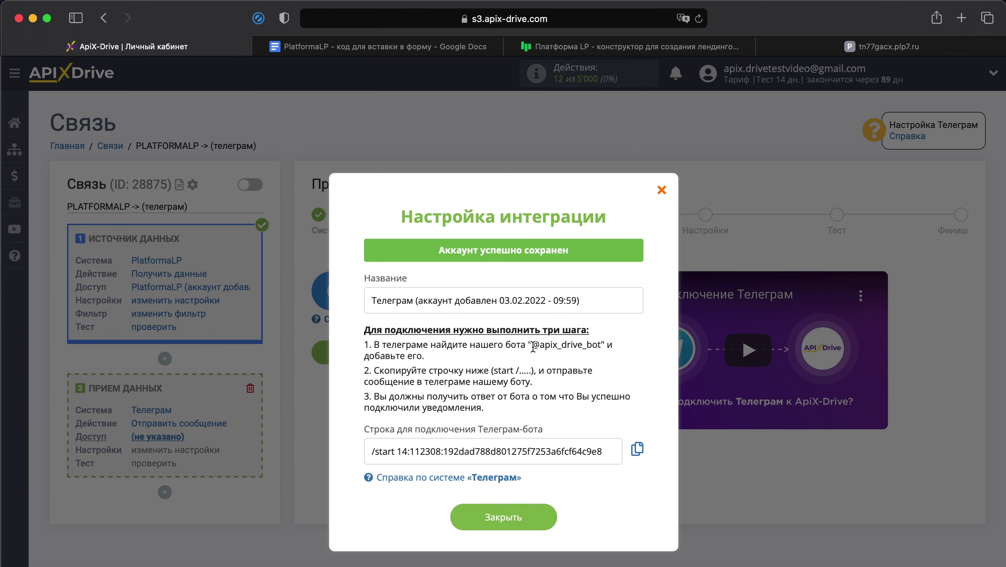
drag(531, 344, 599, 344)
right_click(600, 344)
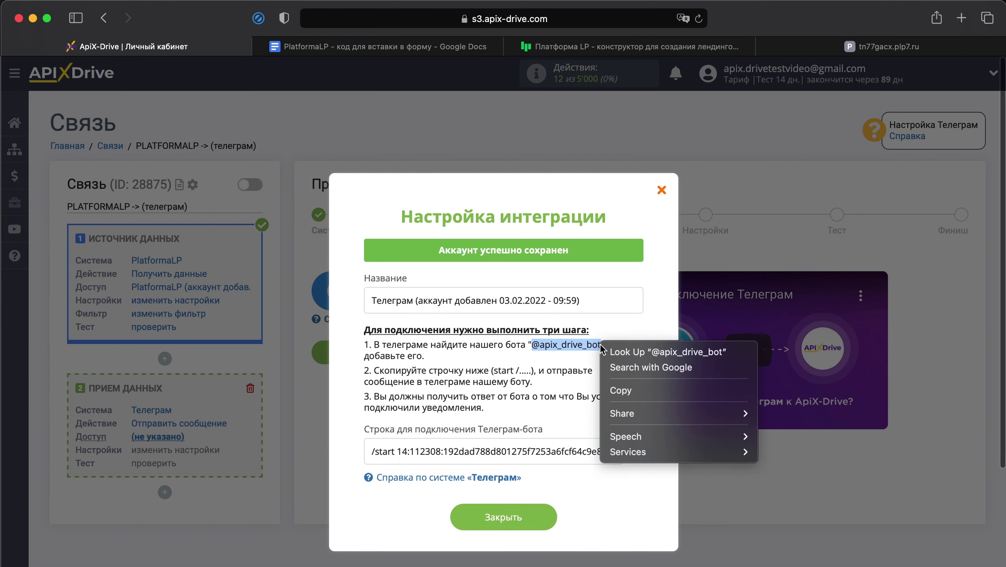
click(614, 386)
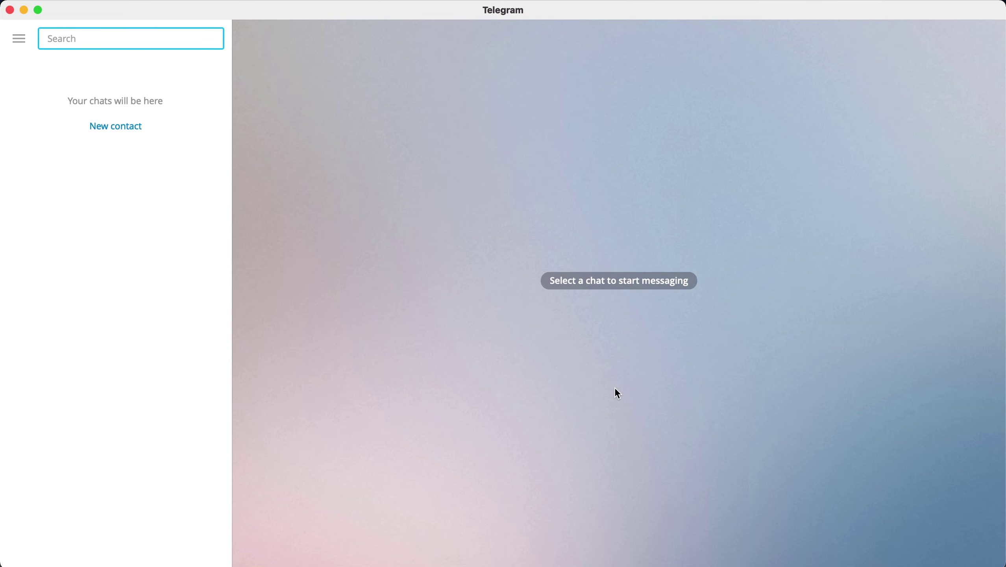
right_click(77, 39)
click(112, 155)
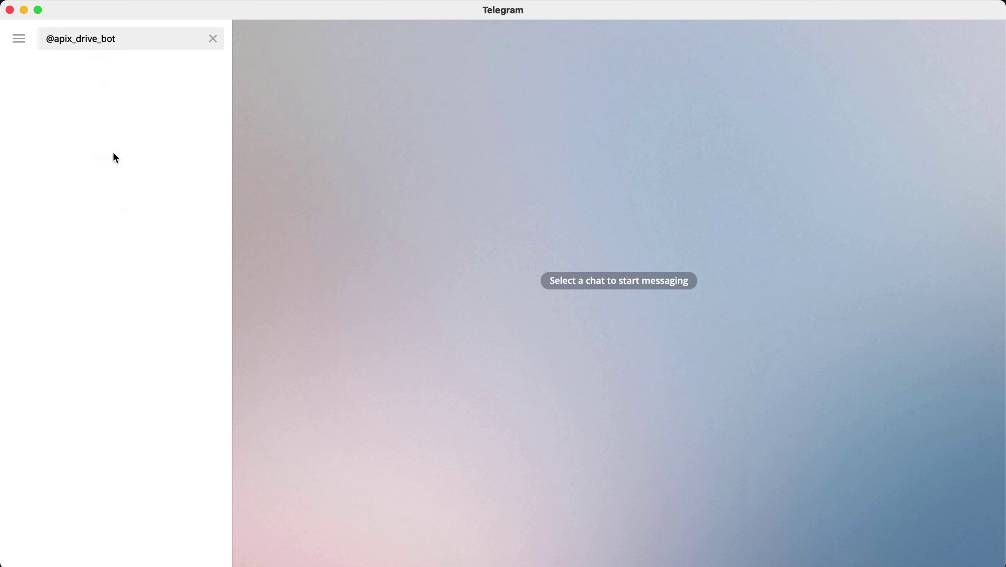
click(132, 87)
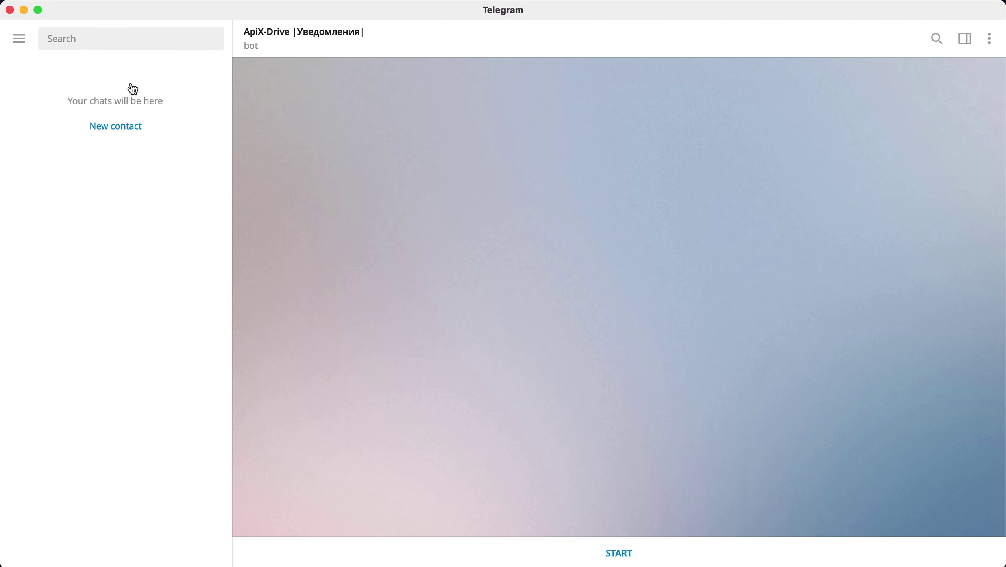
click(630, 552)
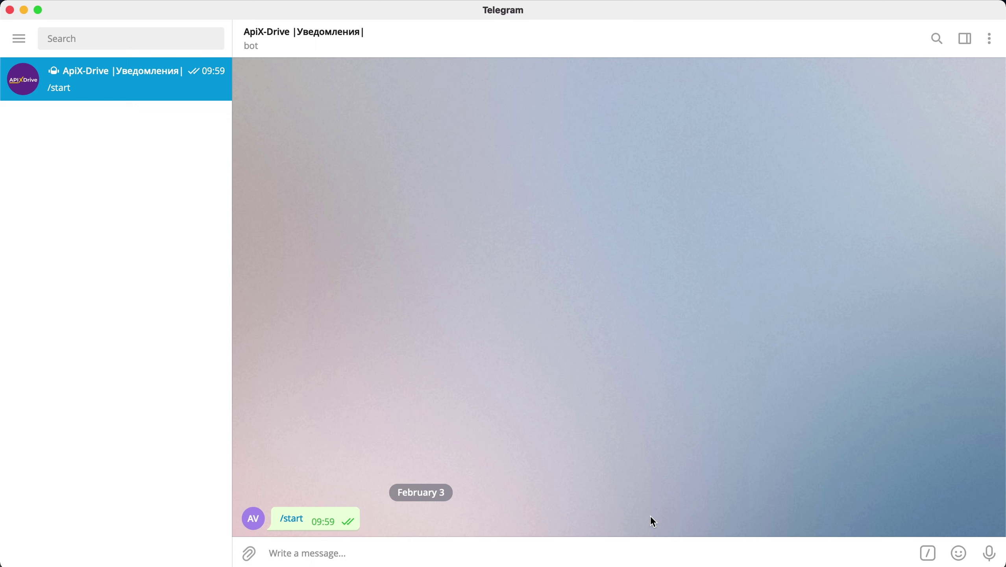
- Copy the /start connection string from ApiX-Drive and send it to the bot
key(super+Tab)
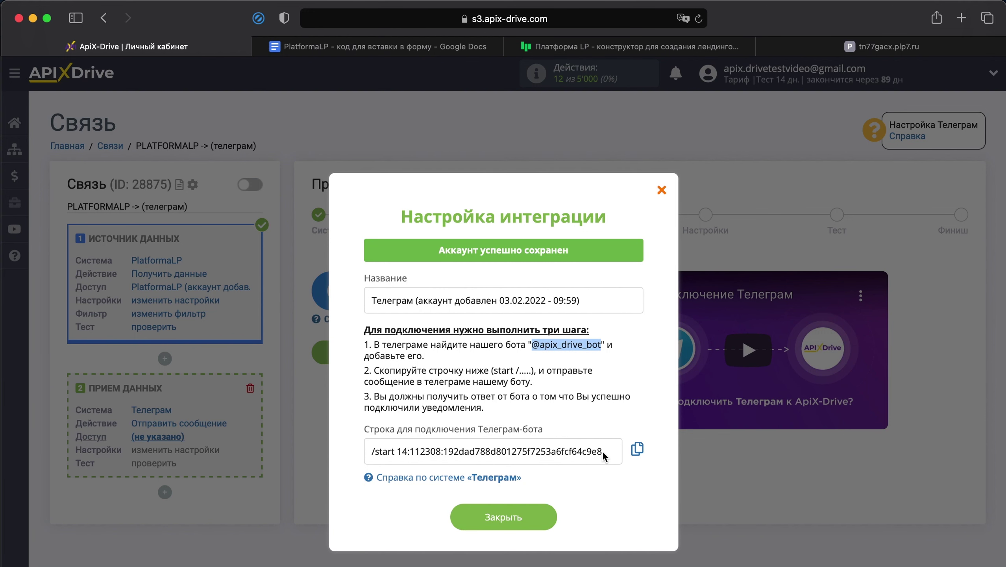
drag(602, 451, 365, 453)
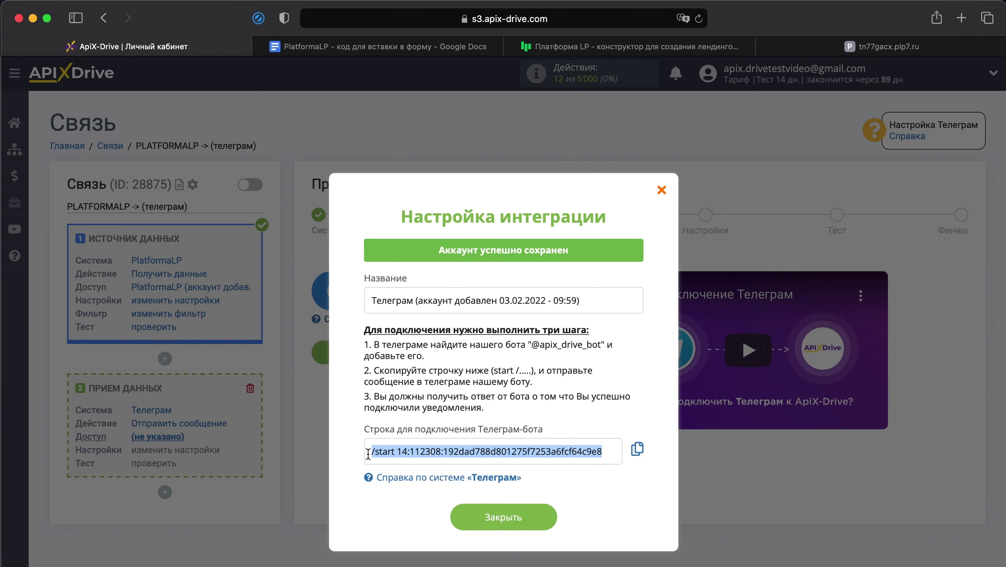
right_click(417, 456)
click(433, 471)
key(super+Tab)
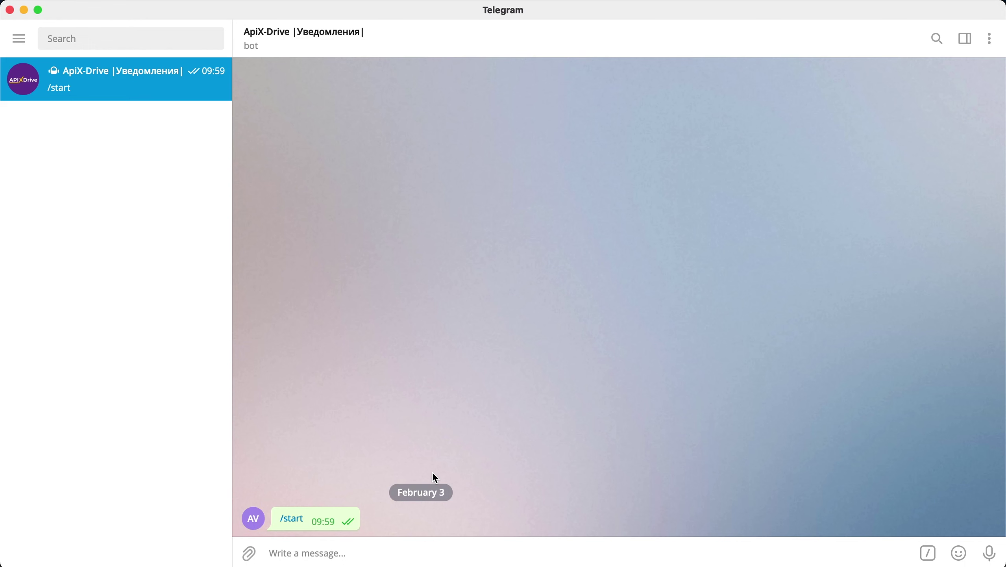
right_click(423, 554)
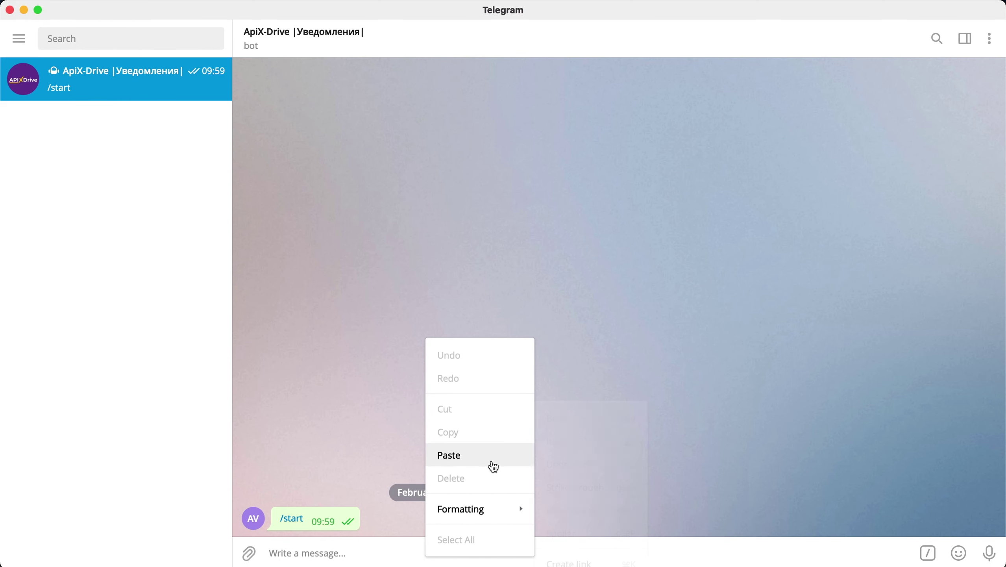
click(493, 467)
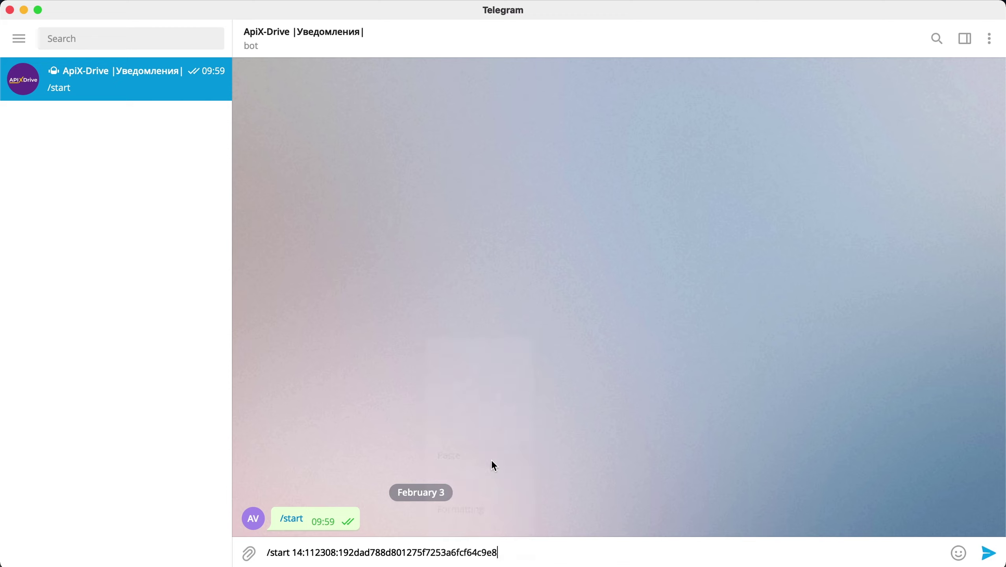
click(983, 547)
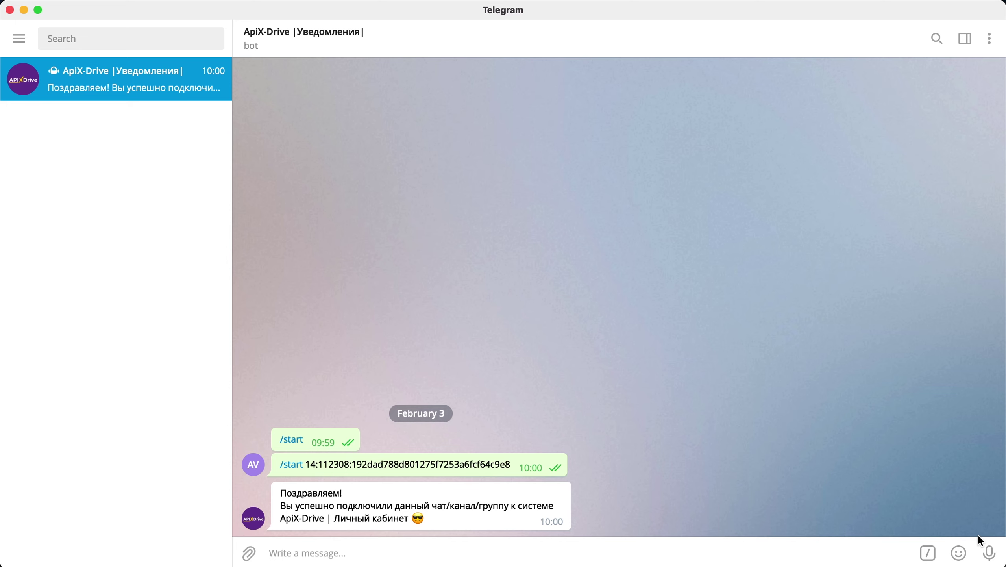
key(super+Tab)
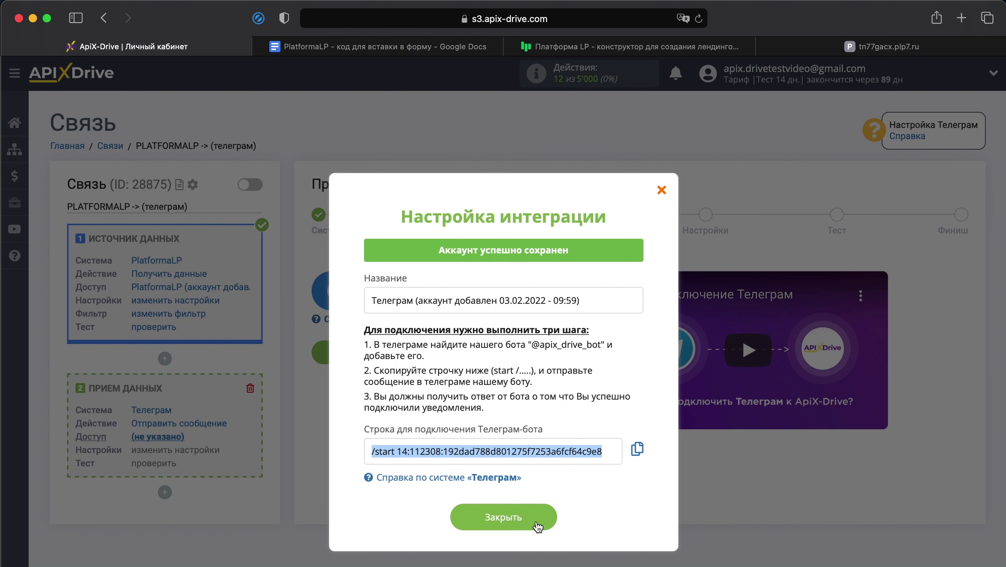
- Close the integration dialog and continue with the selected Telegram account
click(536, 520)
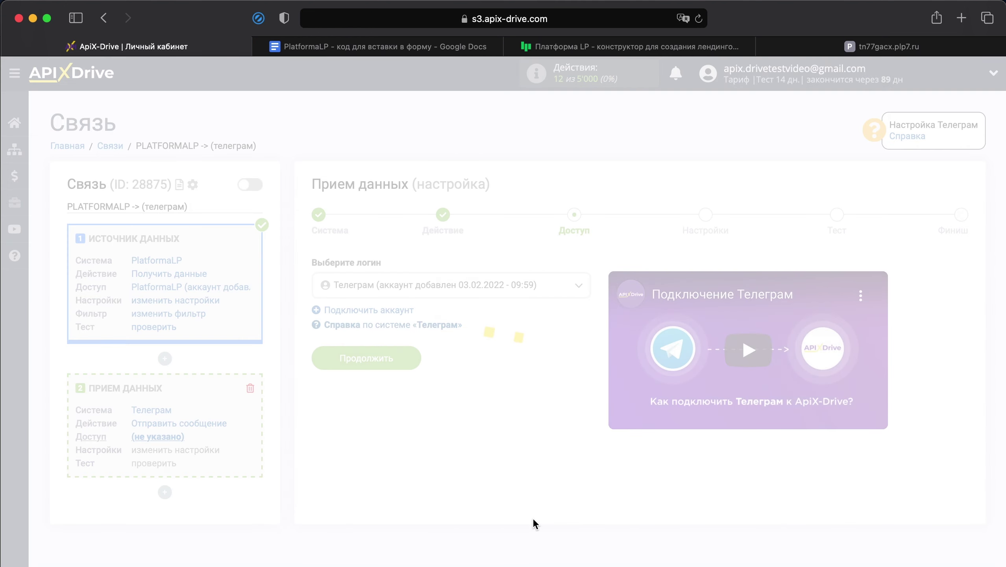
click(401, 379)
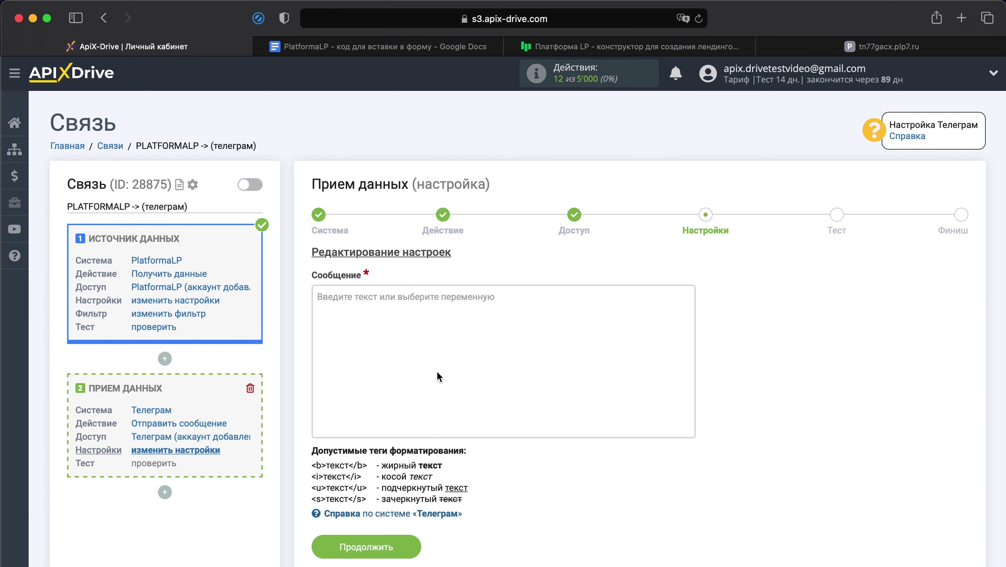
- Insert Дата and Время variables, then the heading 'Новая заявка из PlatformaLP:'
click(460, 300)
scroll(456, 304, down, 3)
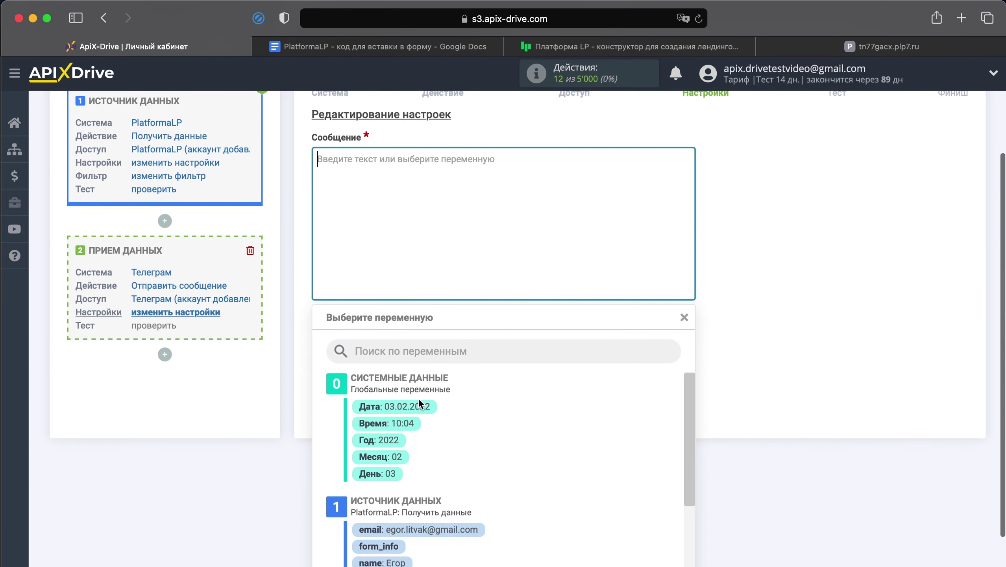
click(434, 343)
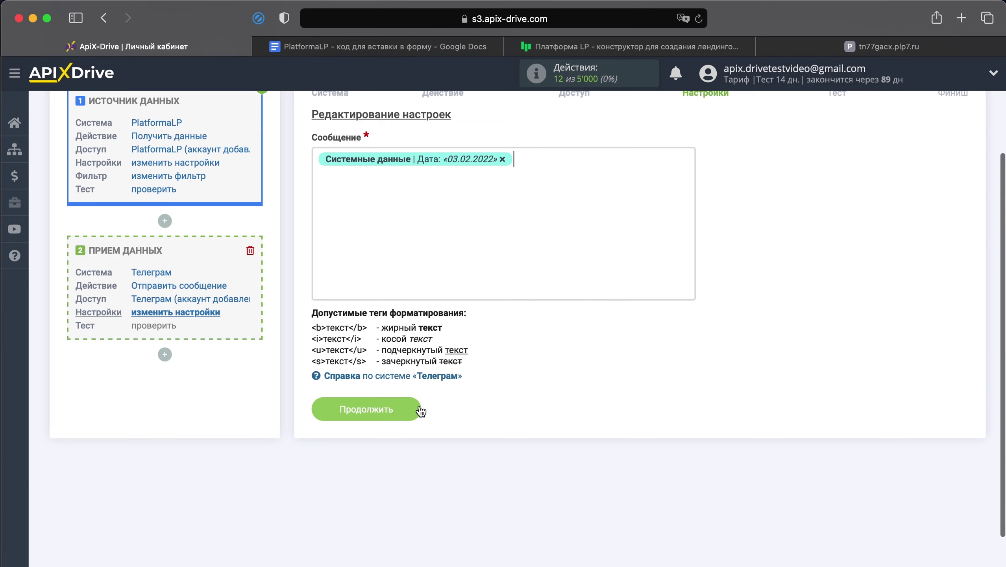
key(Return)
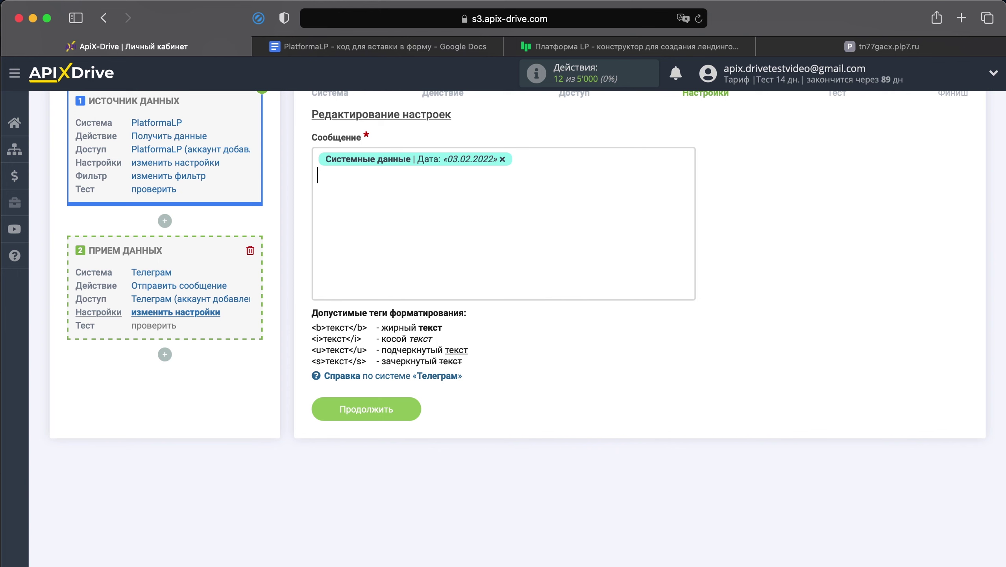
click(365, 178)
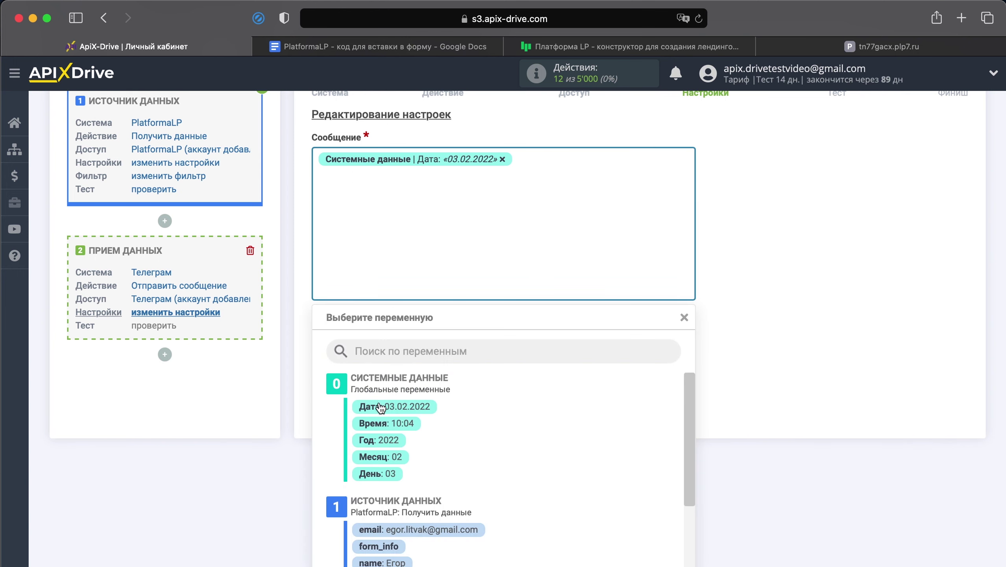
click(386, 357)
key(Return)
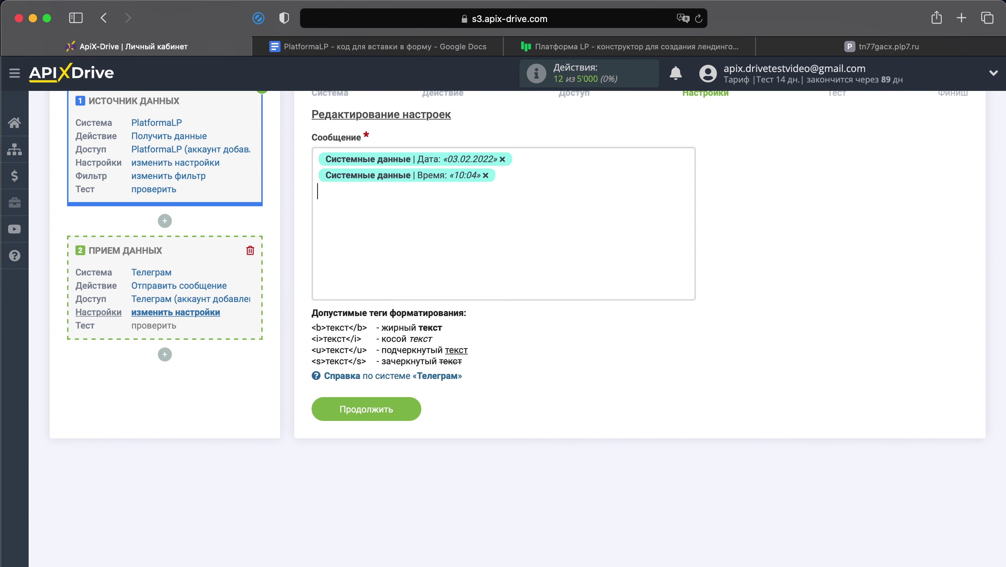
text(Новая заявка из Platf)
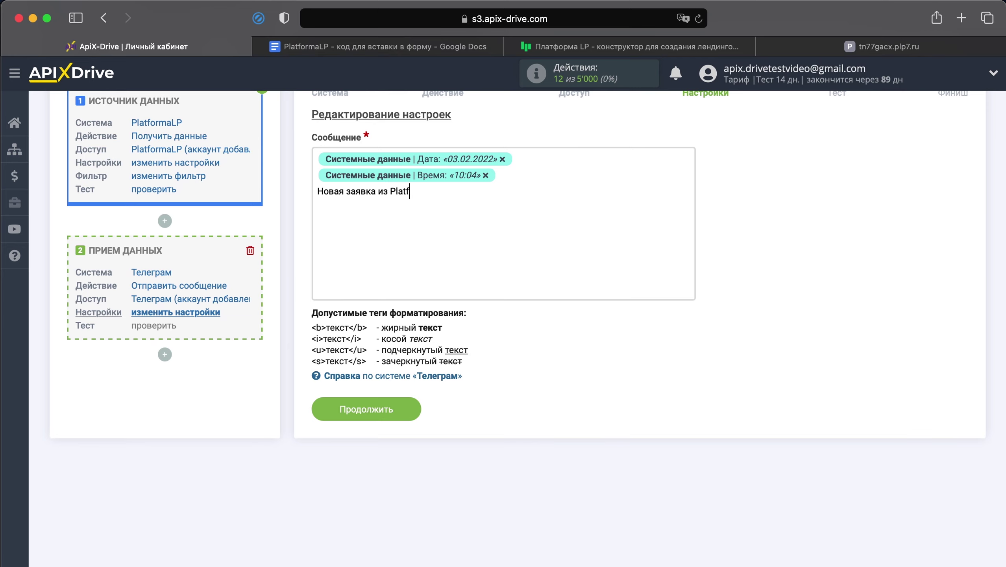
text(ormaLP:)
- Add 'Имя:' and 'Телефон:' lines with the lead's name and phone variables
key(Return)
text(Имя:)
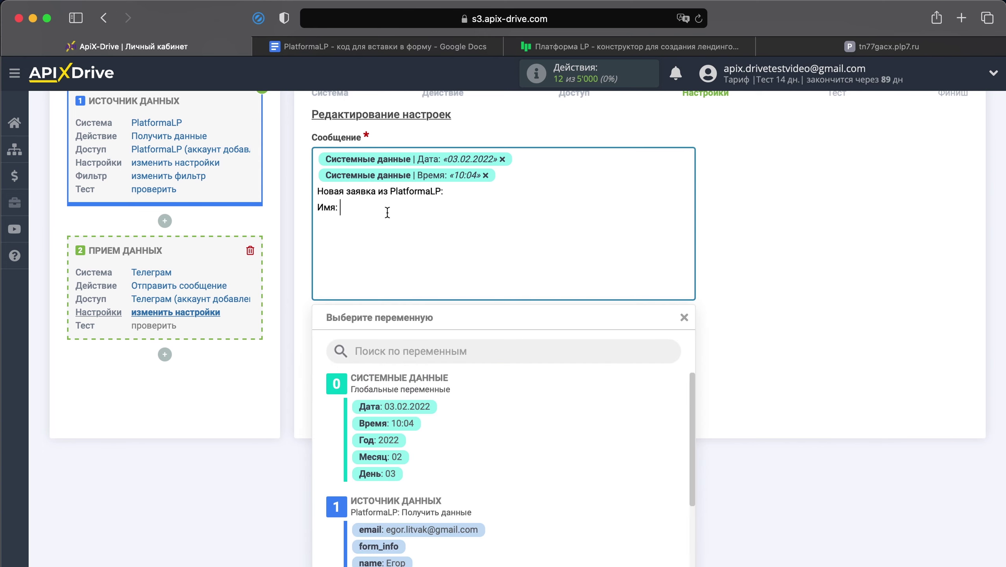
click(387, 204)
scroll(403, 381, down, 4)
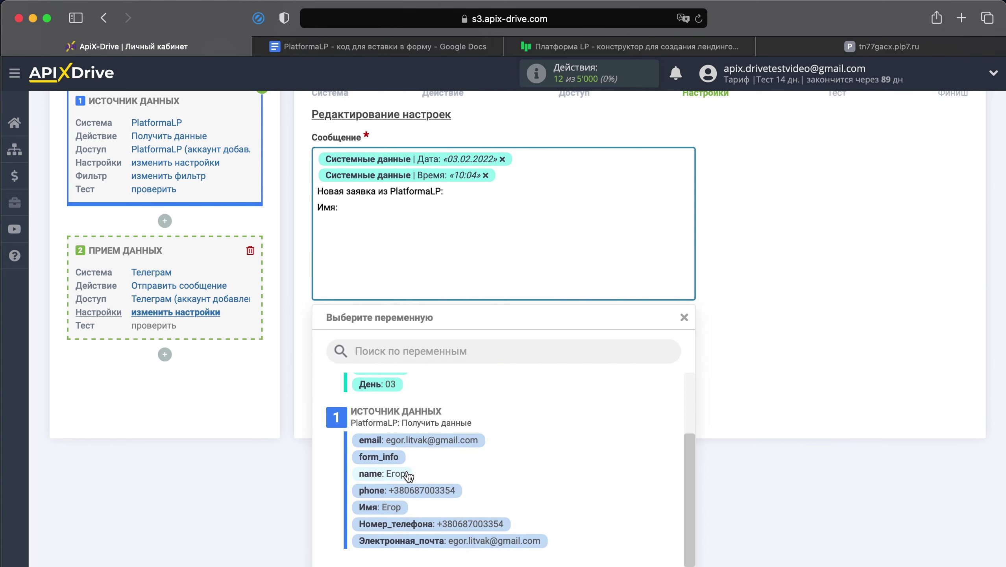
click(408, 476)
key(Return)
text(Теле)
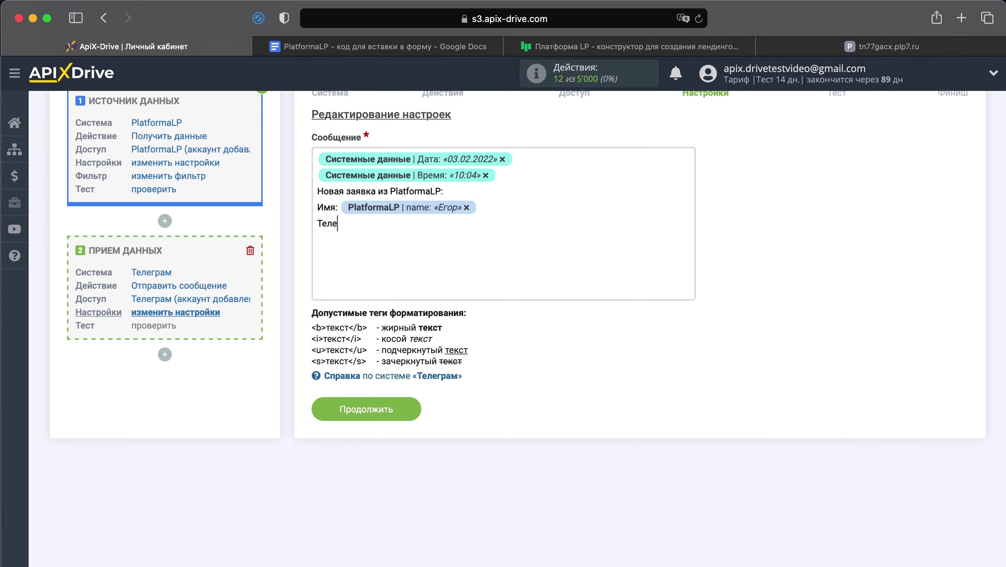
text(фон:)
click(453, 230)
click(431, 492)
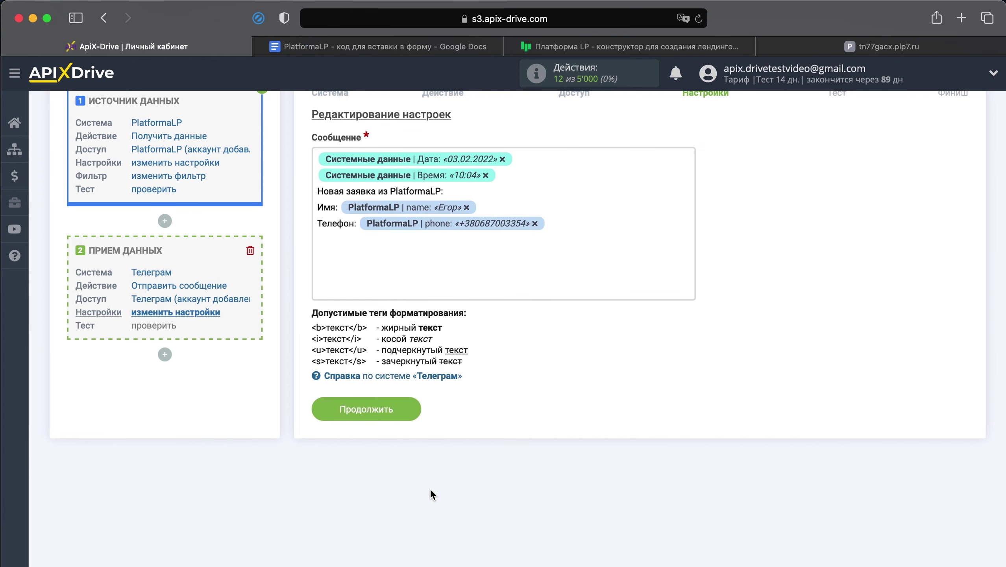
- Add an 'Email:' line with the lead's email variable and proceed to testing
key(Return)
text(Email:)
click(466, 242)
click(420, 441)
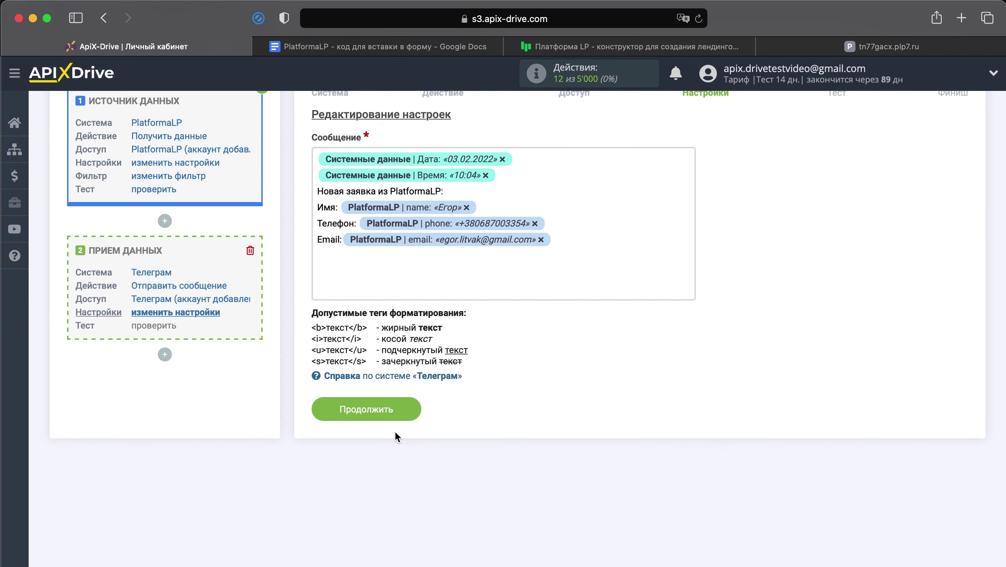
click(383, 409)
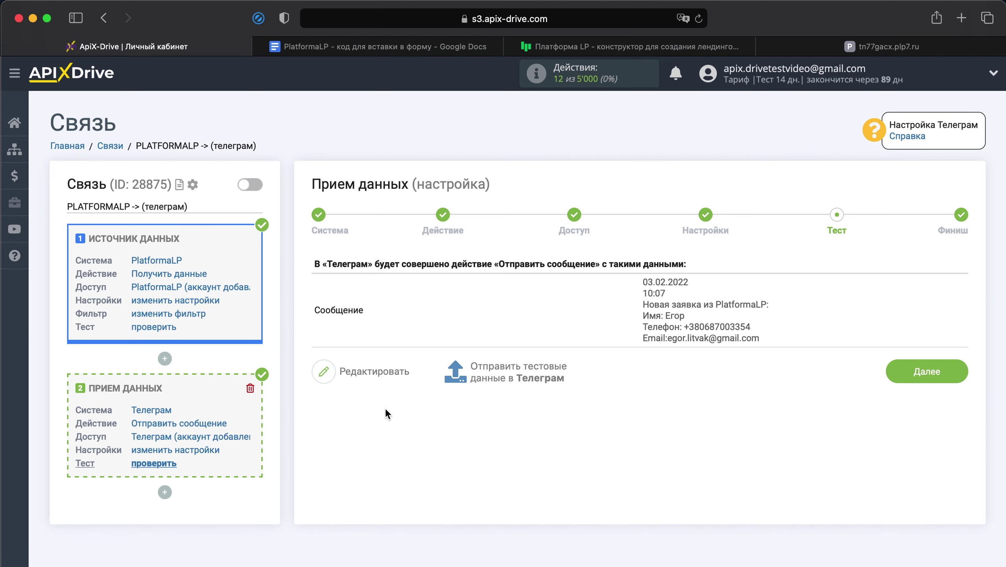
- Send test data to Telegram, confirm it arrived in the bot chat, and finish setup
click(480, 377)
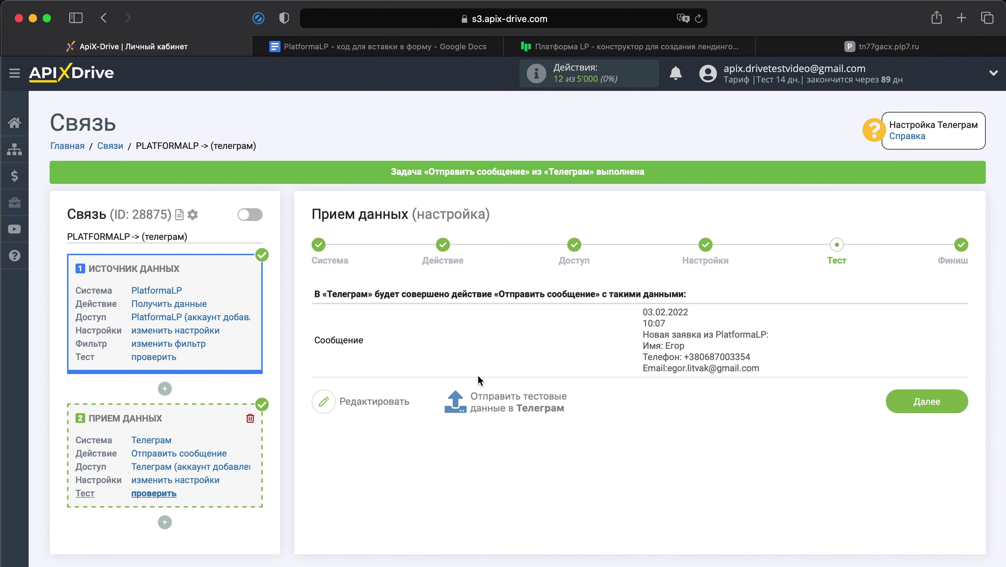
key(super+Tab)
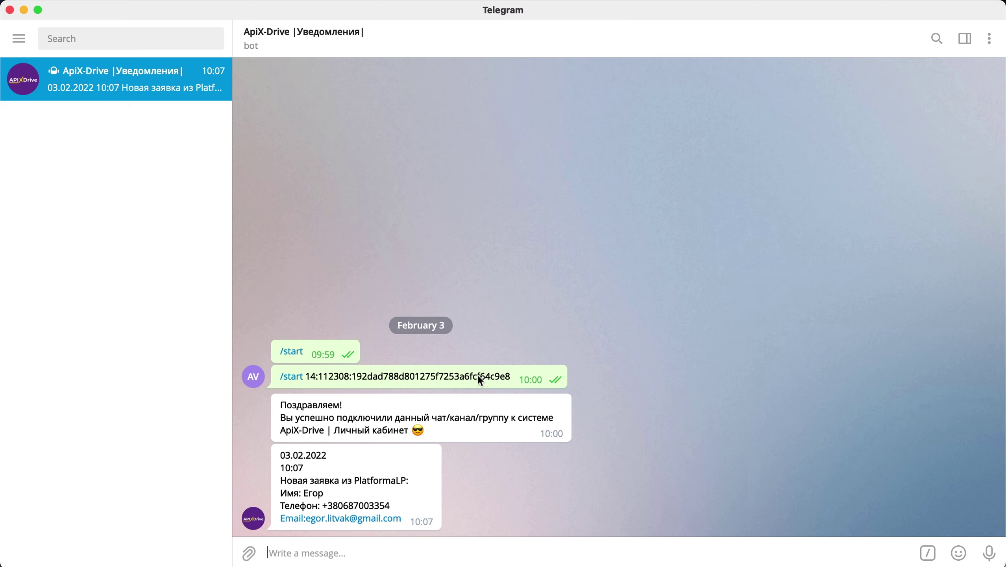
key(super+Tab)
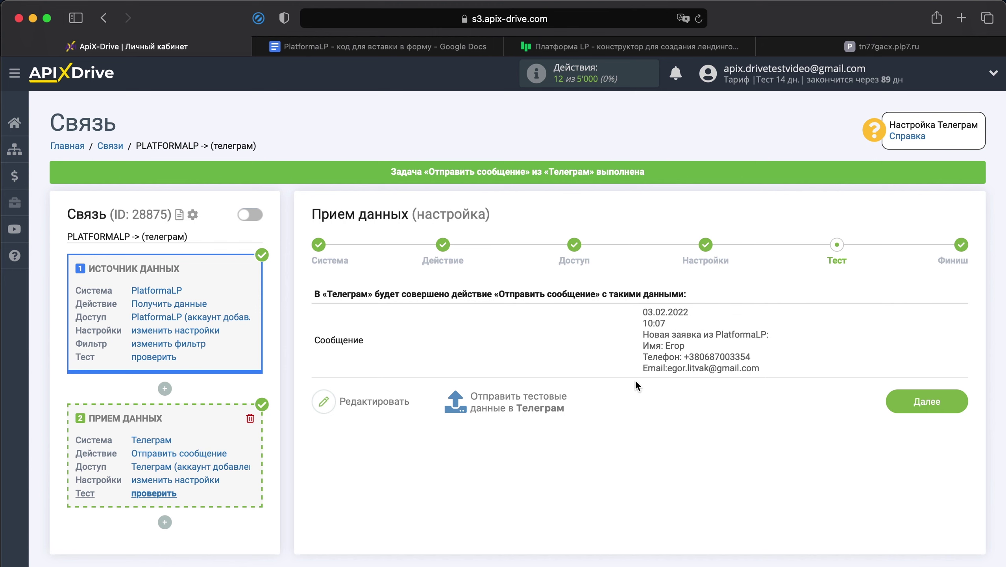
click(906, 398)
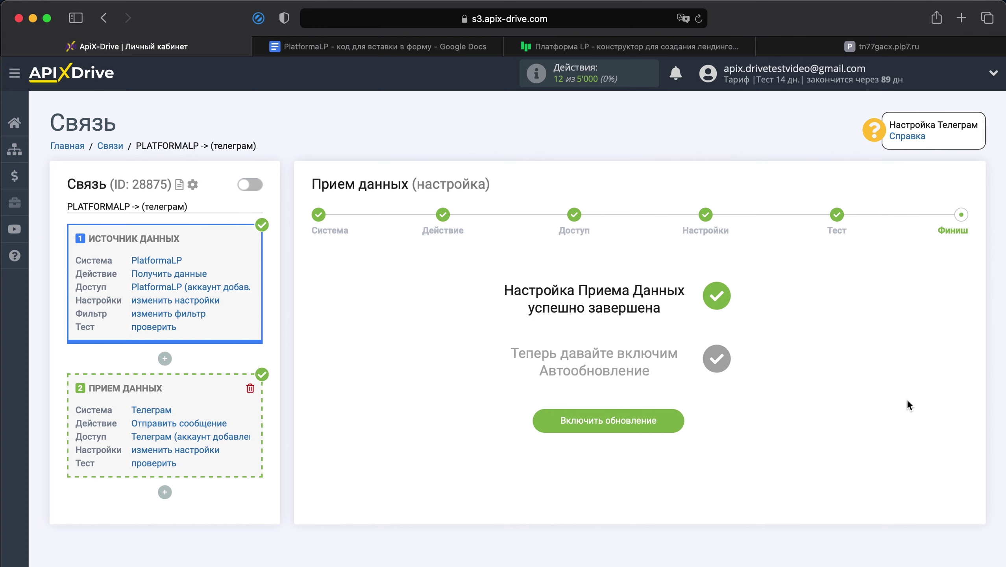
- Enable autoupdate and set the connection's Интервал обновления to 5 минут
click(652, 417)
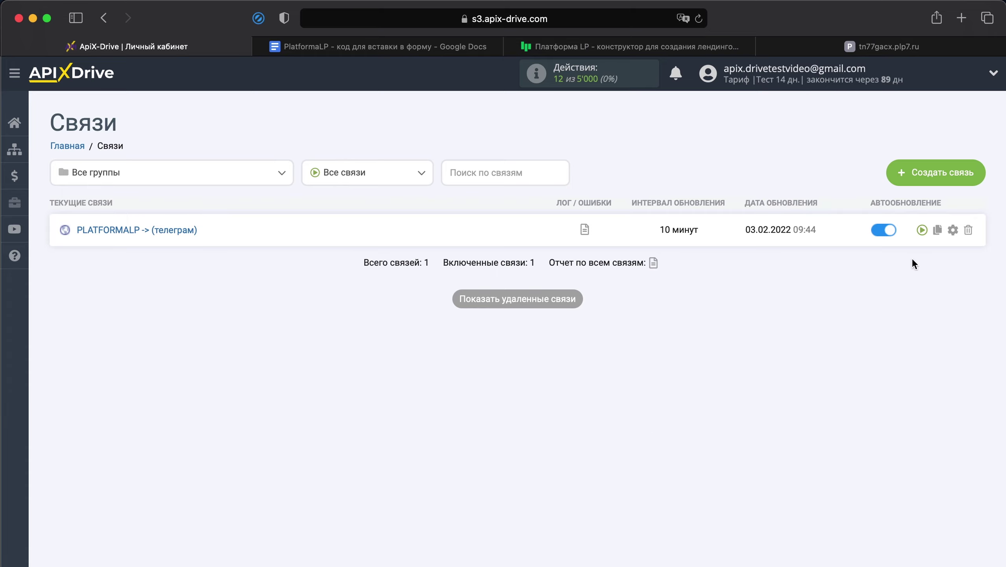
click(954, 232)
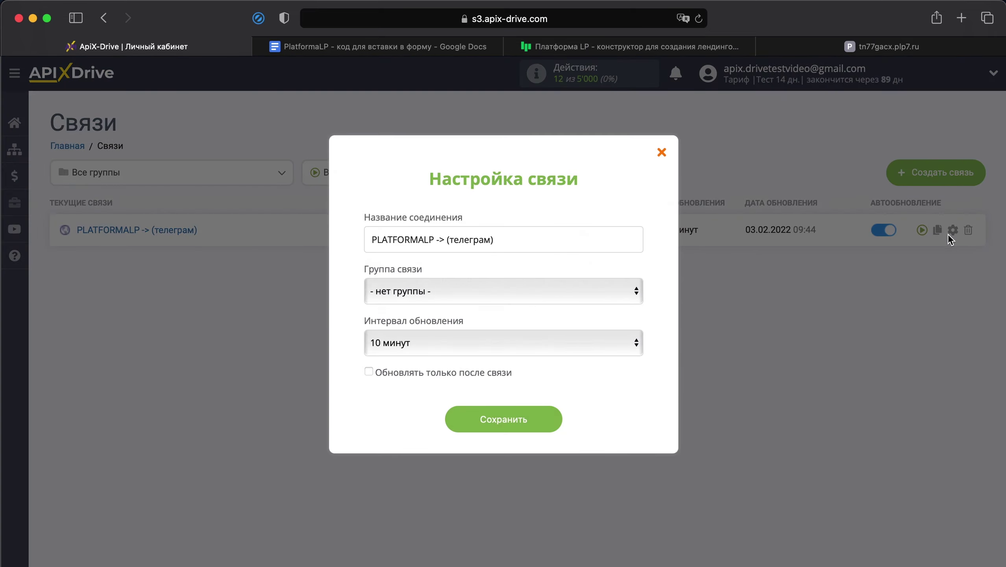
click(636, 345)
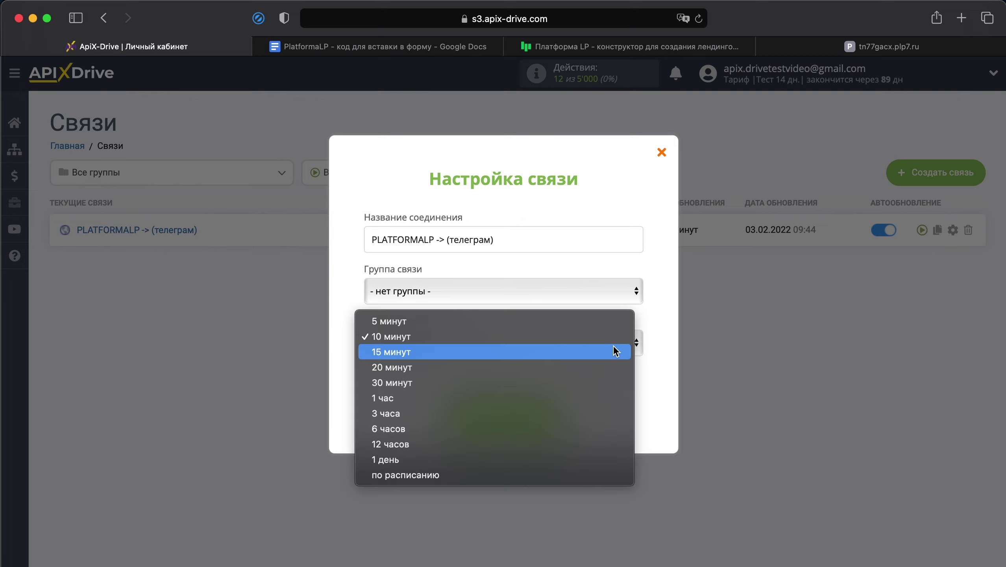
click(559, 326)
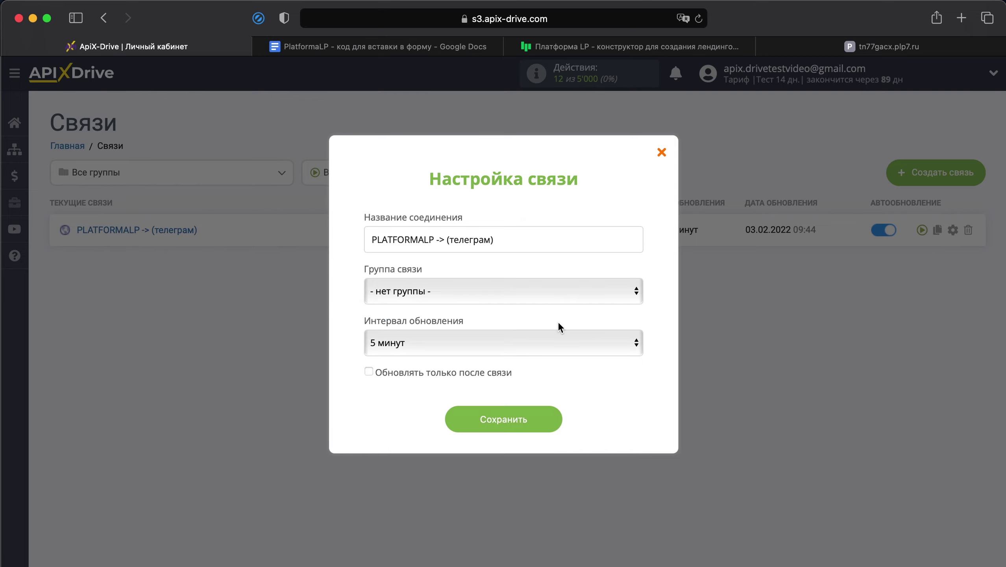
click(537, 429)
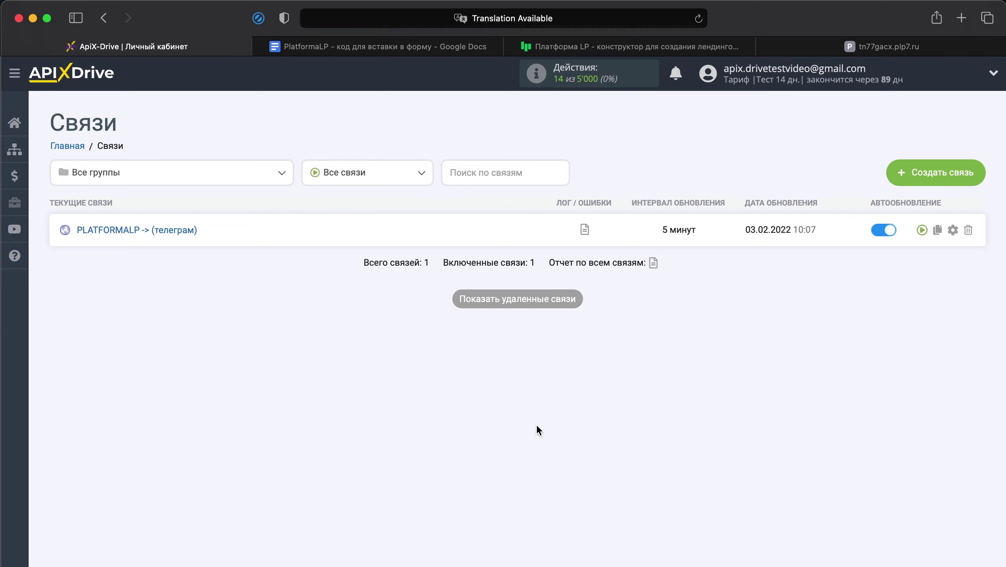